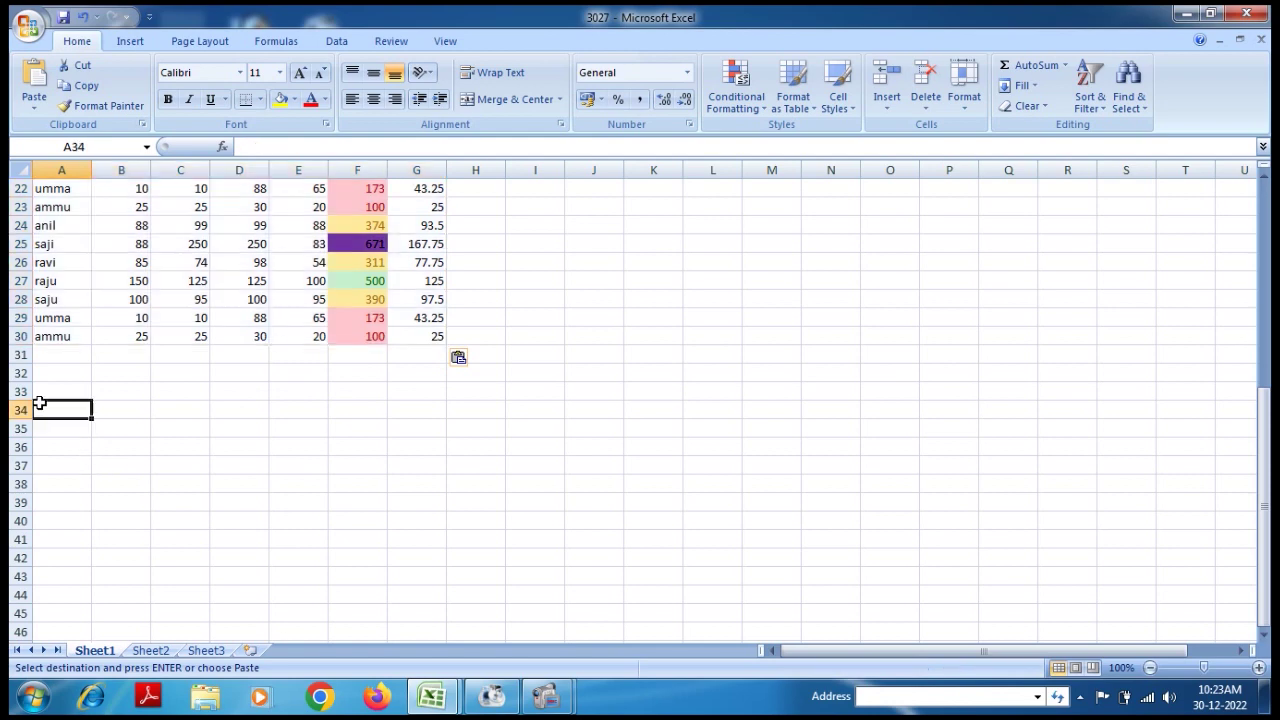
# Step: Paste the copied marks rows at A34, A50 and A68, and clear the copy selection
pyautogui.click(30, 75)
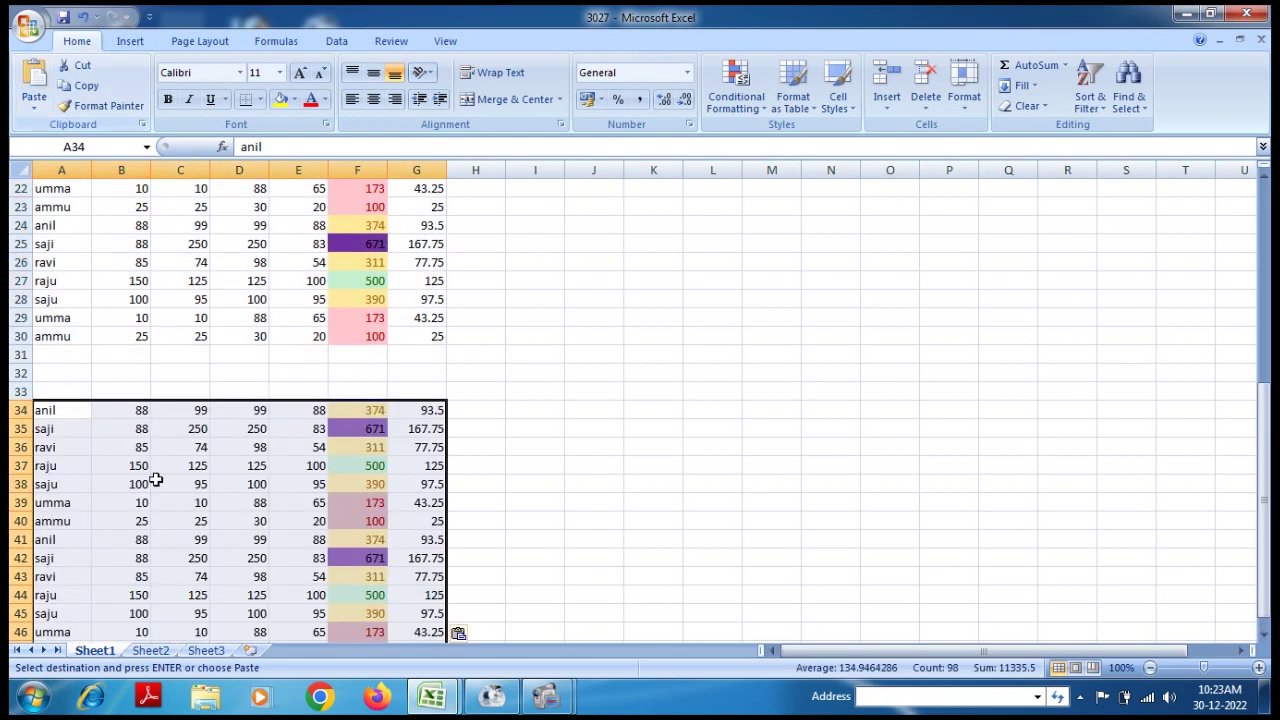
pyautogui.scroll(-4, 143, 486)
pyautogui.click(99, 484)
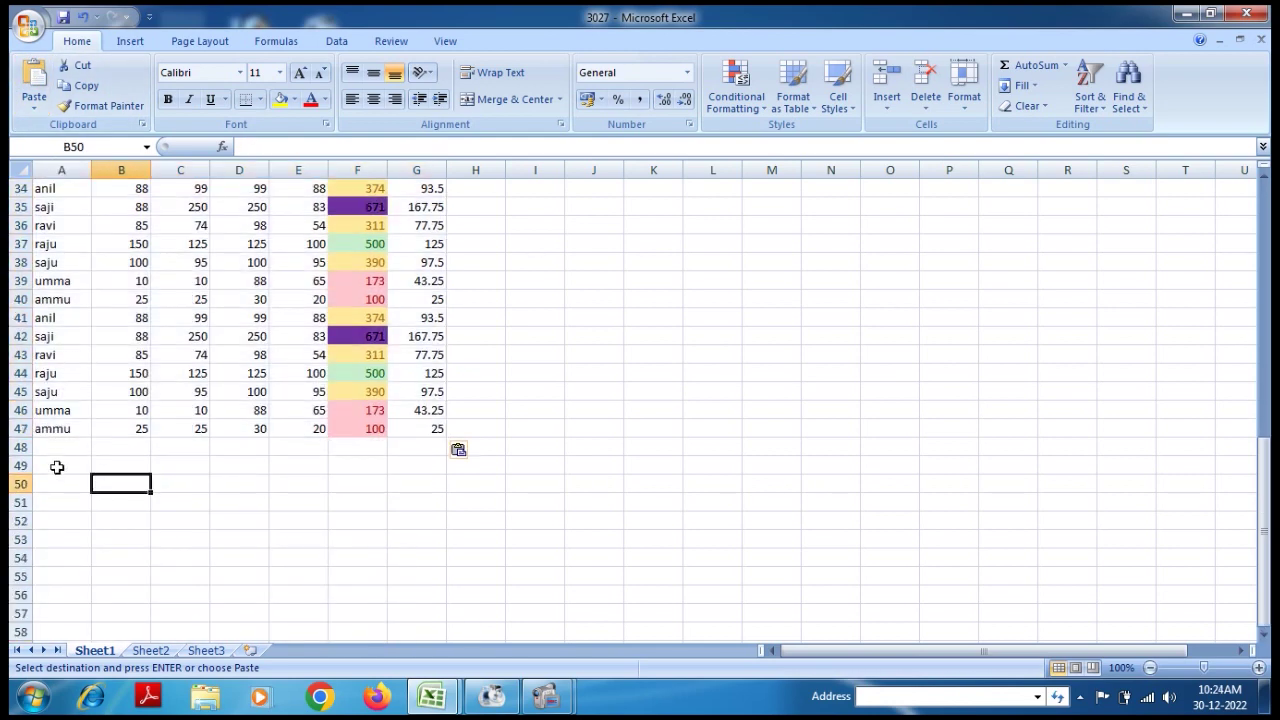
pyautogui.click(56, 484)
pyautogui.click(34, 78)
pyautogui.scroll(-8, 150, 440)
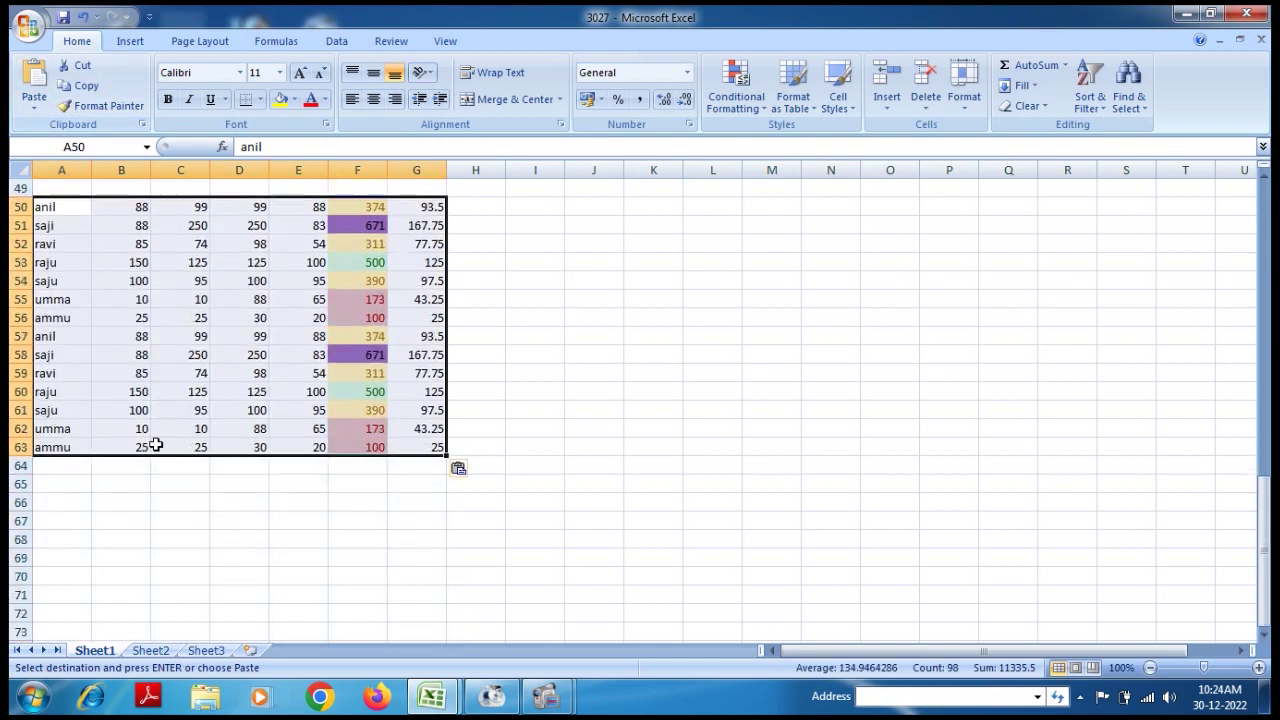
pyautogui.click(54, 378)
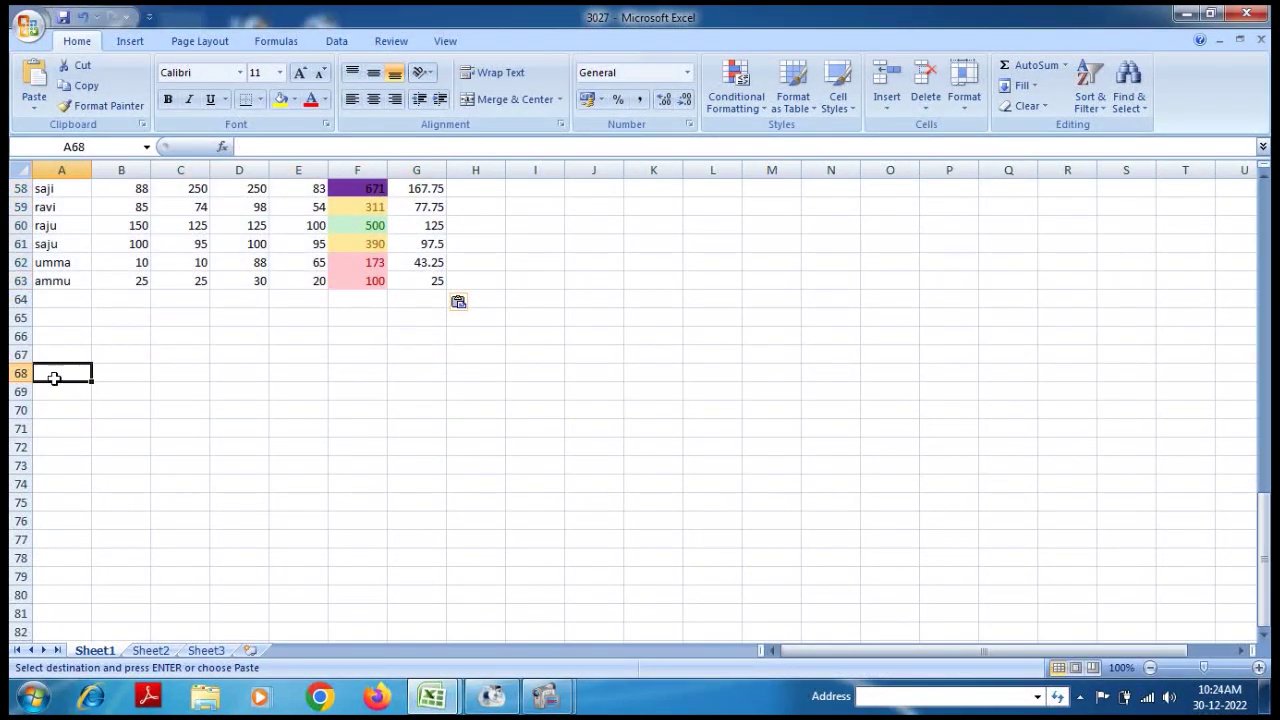
pyautogui.click(34, 78)
pyautogui.scroll(6, 626, 489)
pyautogui.scroll(13, 633, 493)
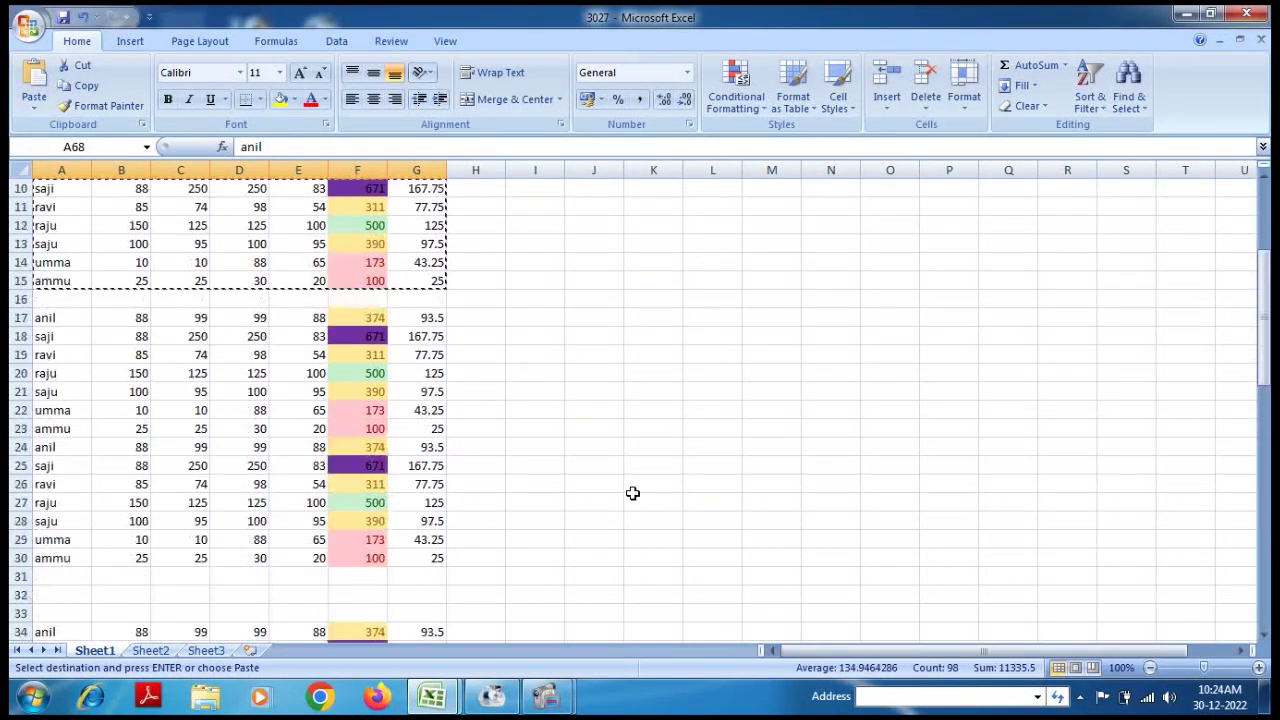
pyautogui.click(222, 238)
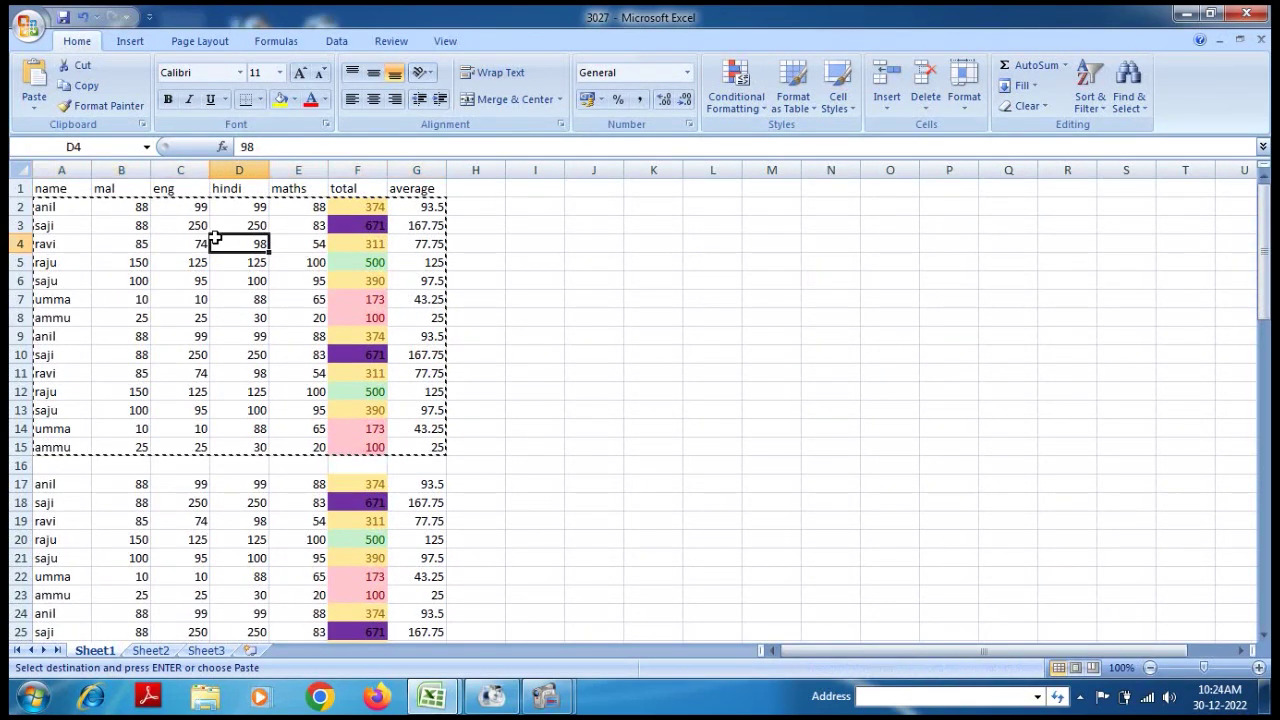
pyautogui.press('Escape')
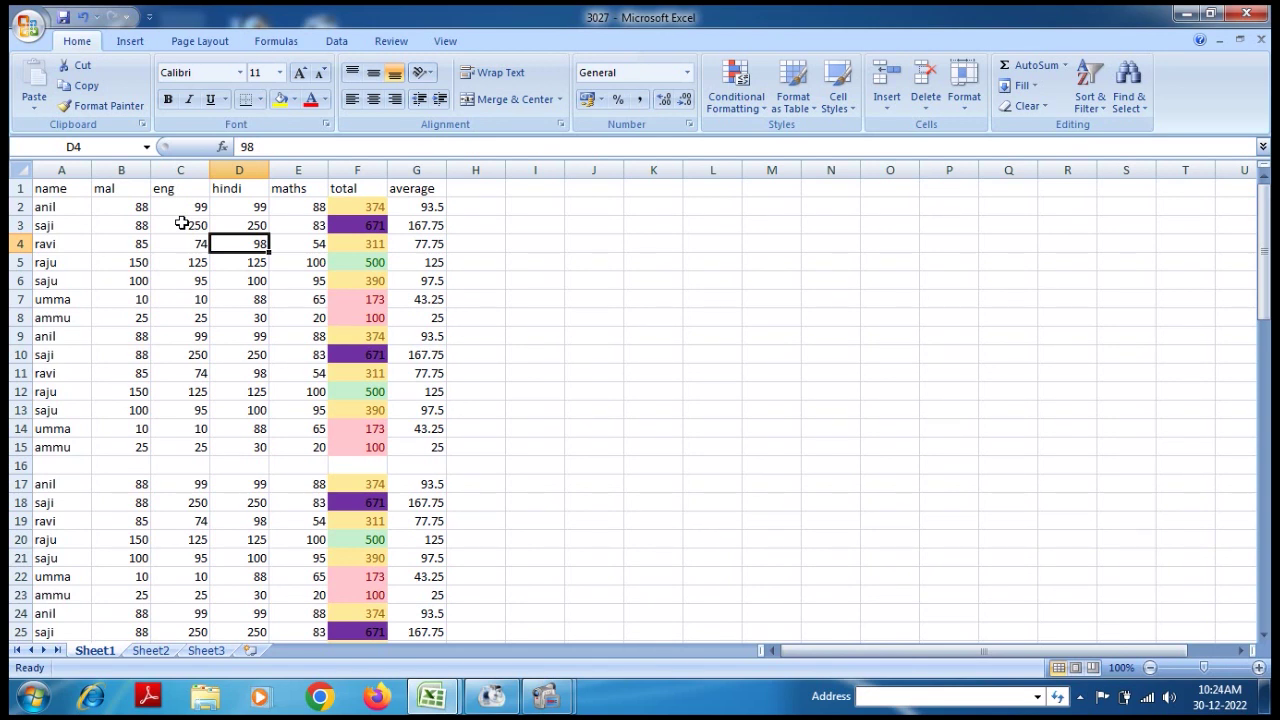
# Step: Add a page header to Sheet1 with OR-BIT COMPUTERS in its centre section
pyautogui.click(135, 45)
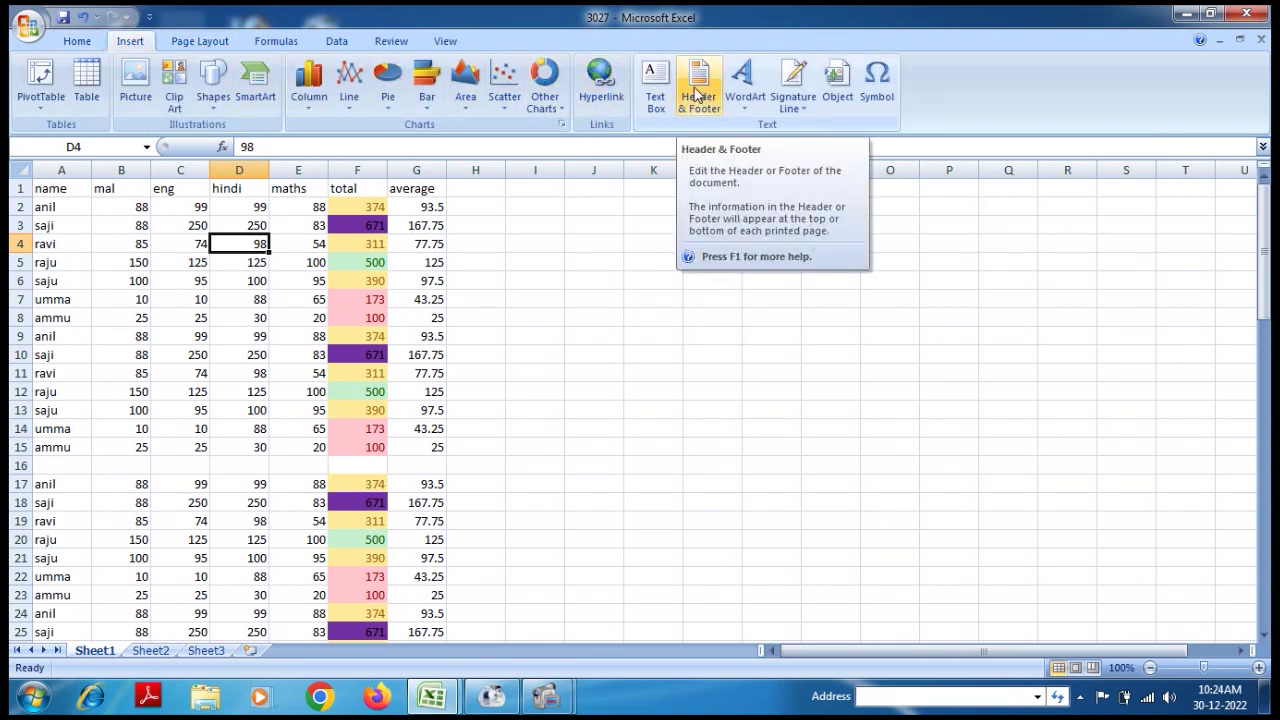
pyautogui.click(697, 92)
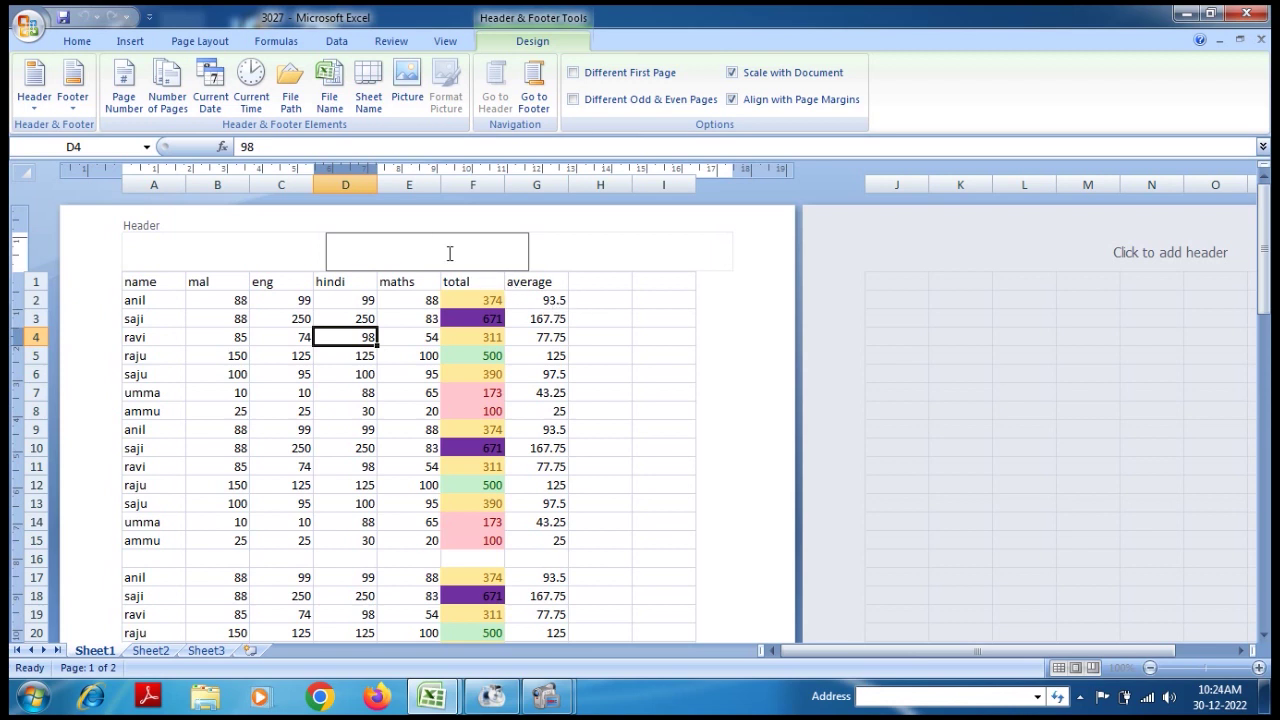
pyautogui.click(611, 260)
pyautogui.click(251, 249)
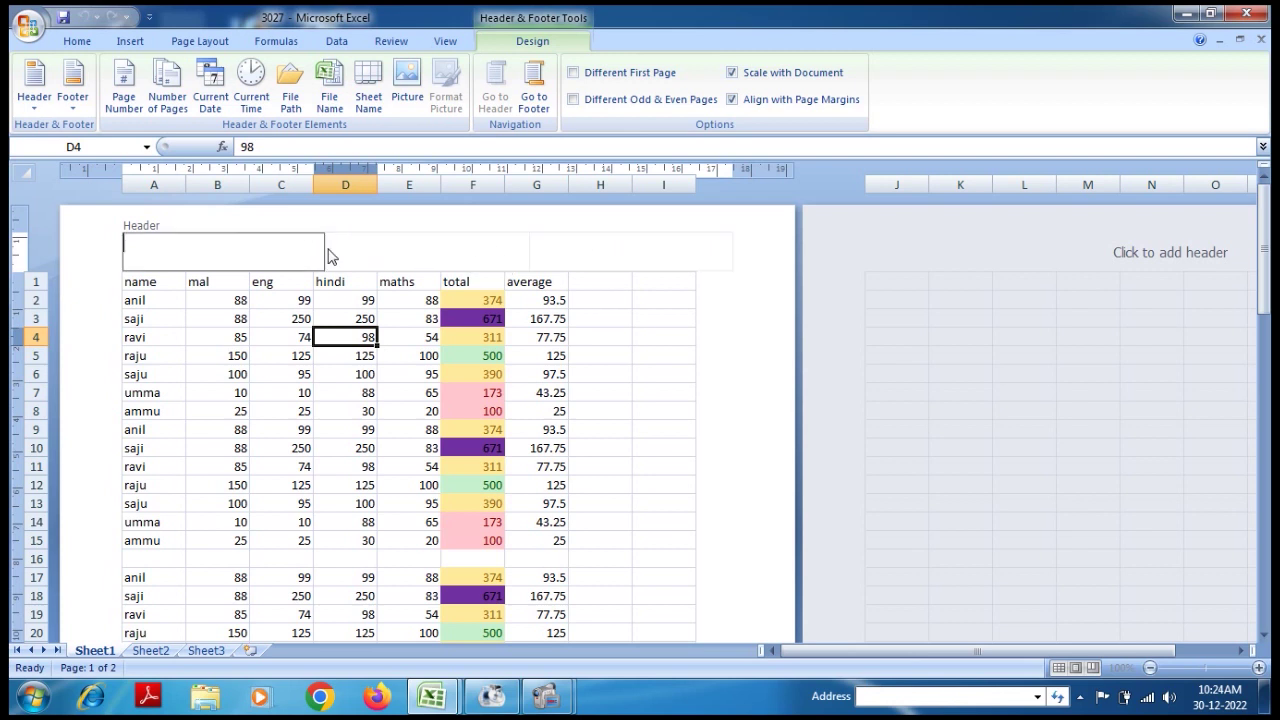
pyautogui.click(419, 261)
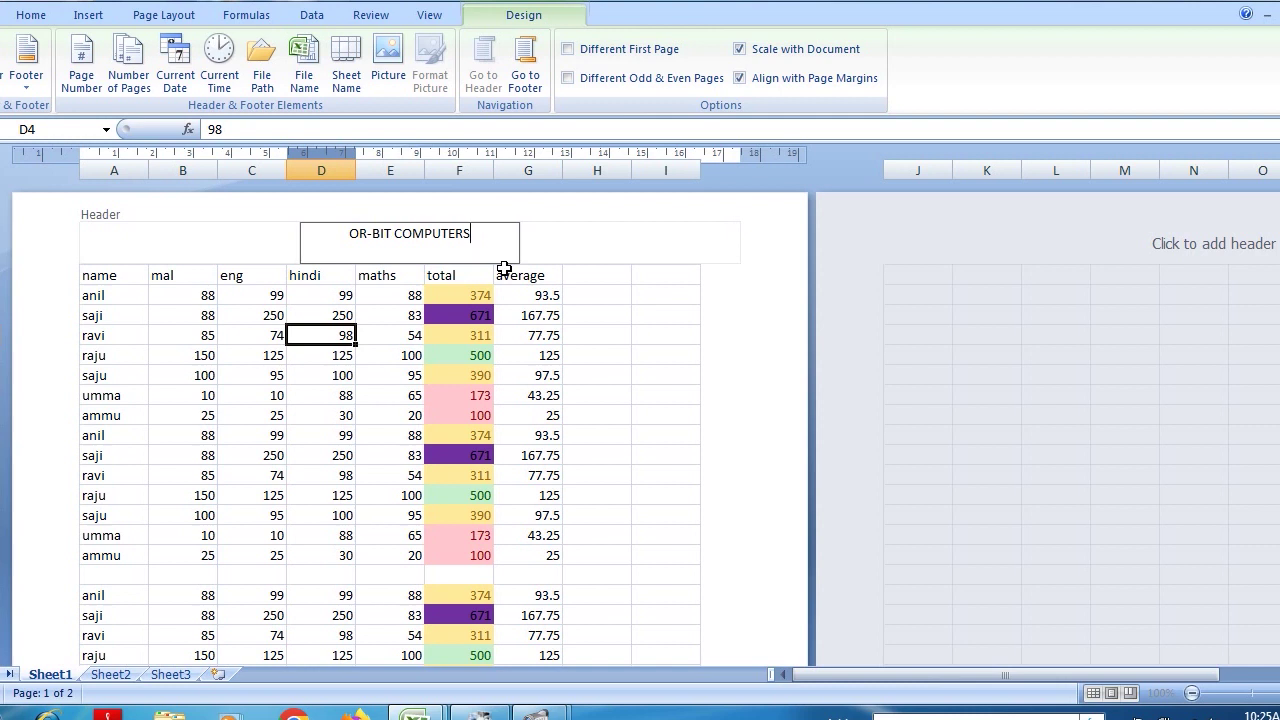
# Step: Enter TVM in the right-hand section of the page footer
pyautogui.click(525, 55)
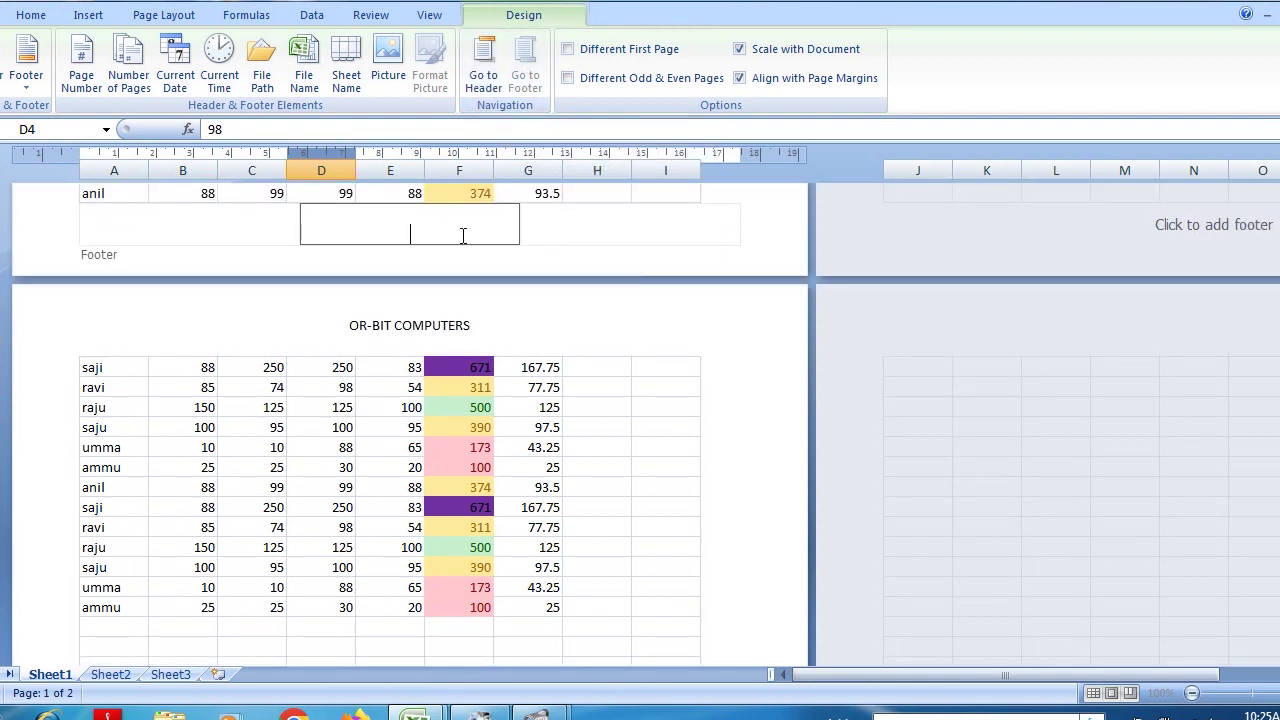
pyautogui.click(617, 237)
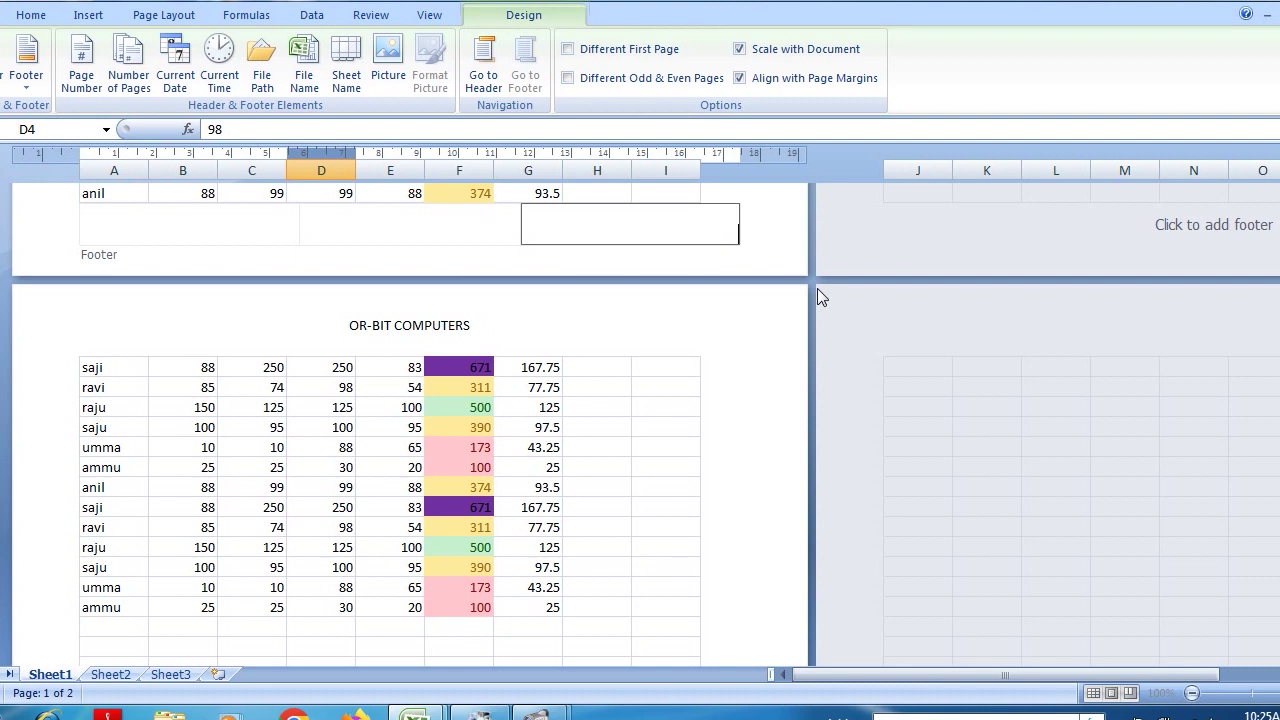
pyautogui.write('TVM')
pyautogui.click(366, 230)
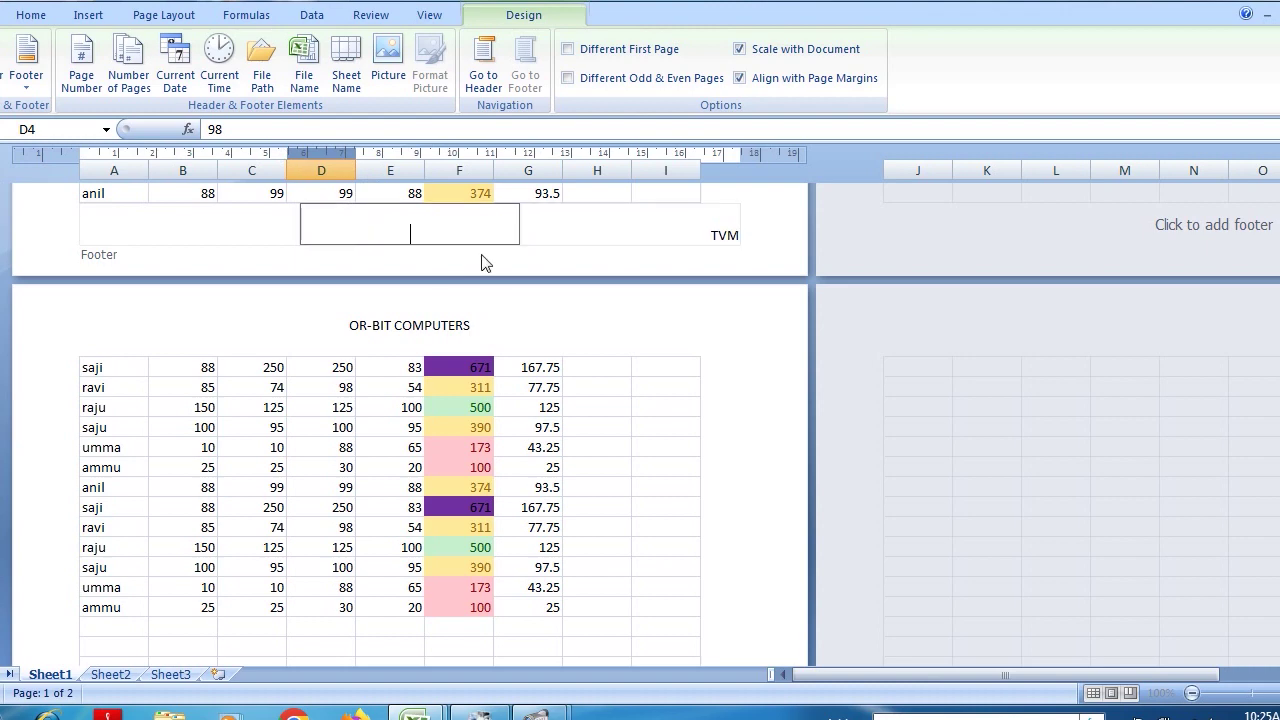
# Step: Check how the header and footer text repeats on the pages of the sheet
pyautogui.moveTo(1279, 494); pyautogui.dragTo(1279, 206)
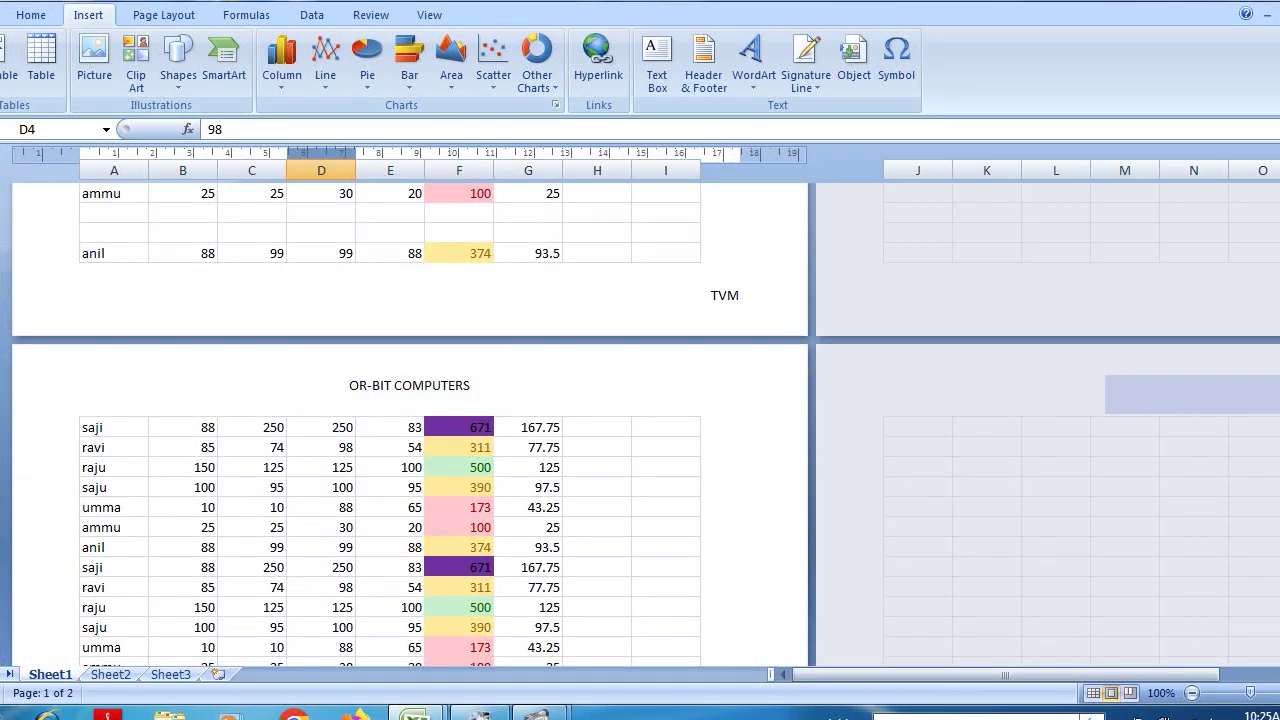
pyautogui.moveTo(1279, 500); pyautogui.dragTo(1279, 507)
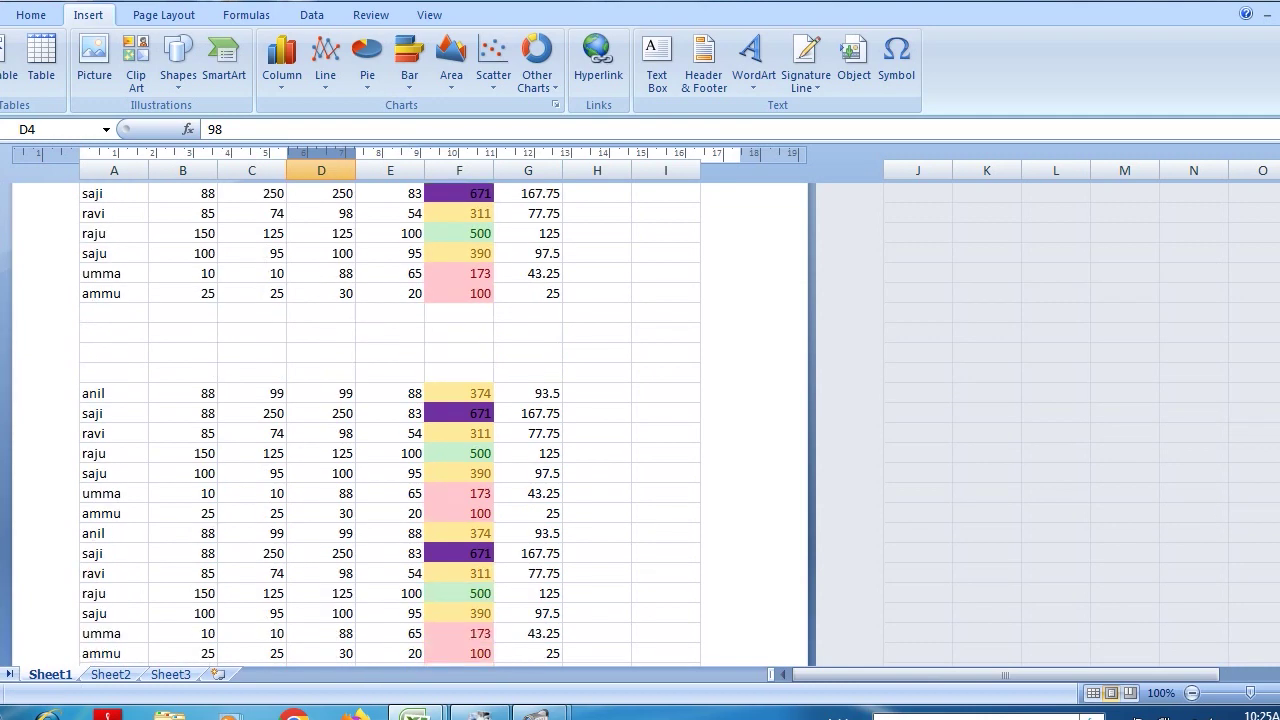
pyautogui.scroll(-7, 400, 420)
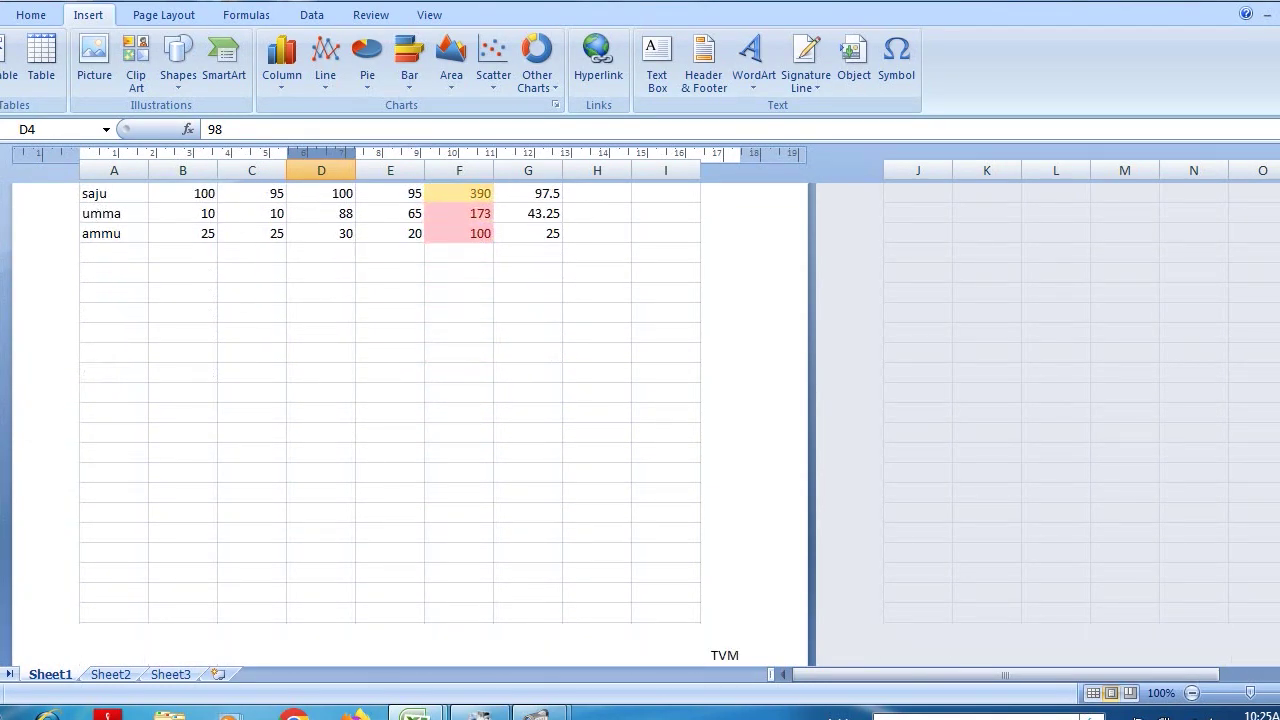
pyautogui.scroll(-2, 400, 400)
pyautogui.moveTo(1276, 590); pyautogui.dragTo(1272, 210)
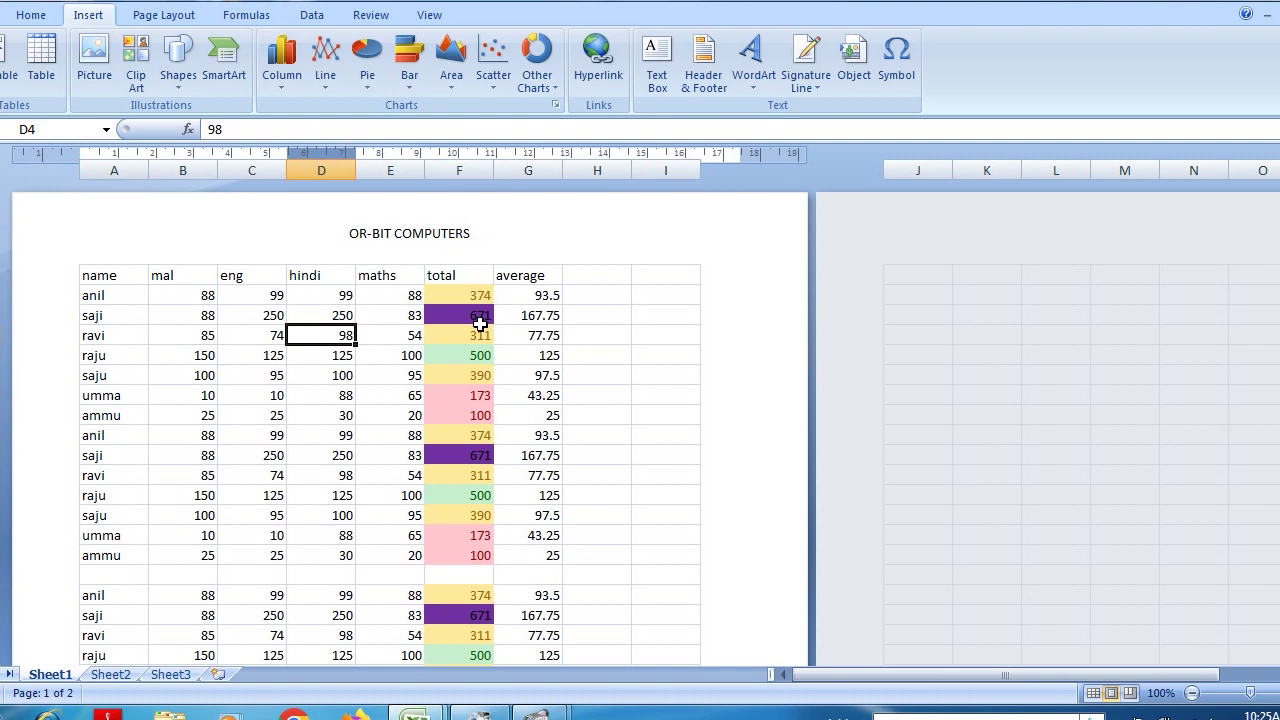
pyautogui.scroll(-3, 480, 320)
pyautogui.scroll(-3, 529, 221)
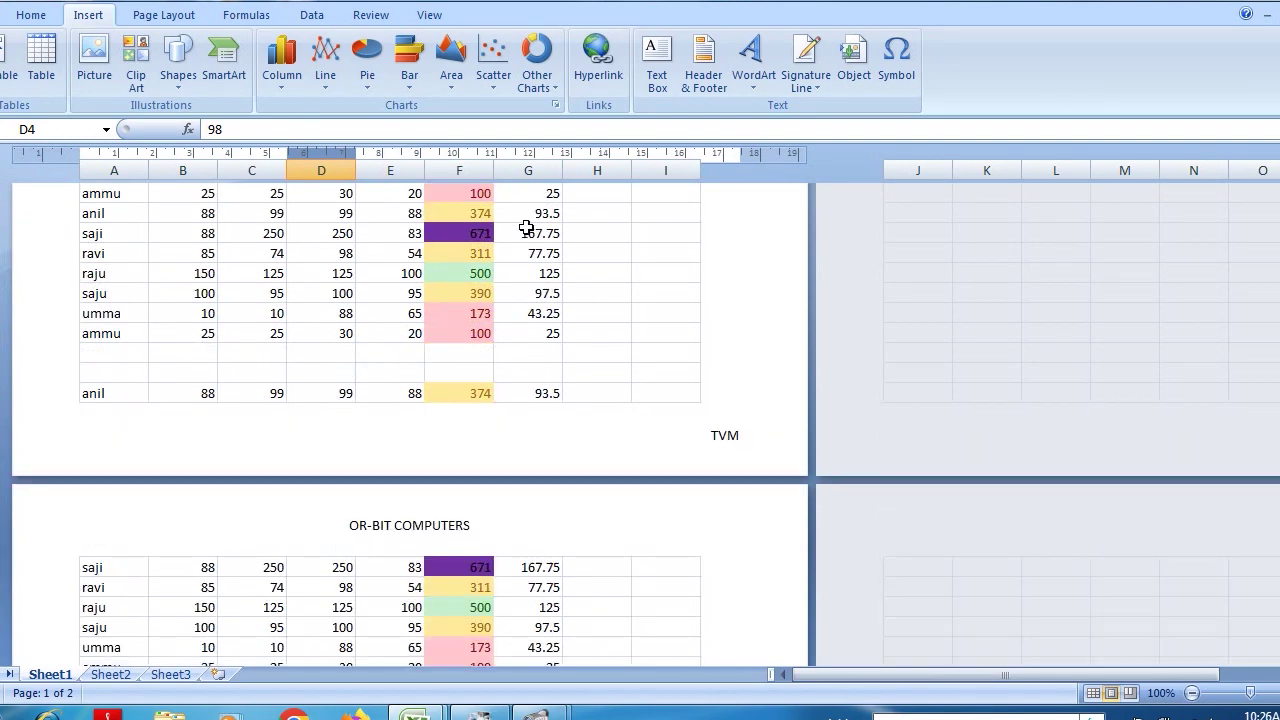
# Step: Insert the automatic page number in the centre section of the footer
pyautogui.click(673, 434)
pyautogui.click(421, 428)
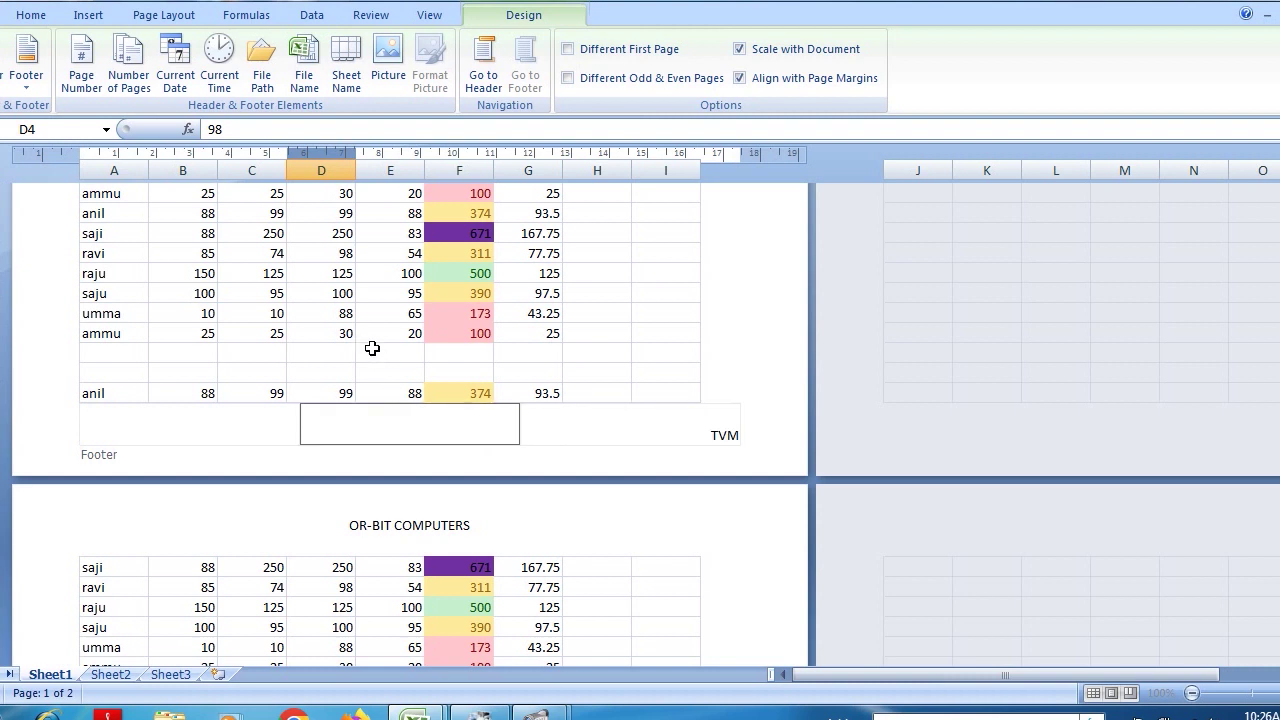
pyautogui.click(81, 44)
pyautogui.click(370, 607)
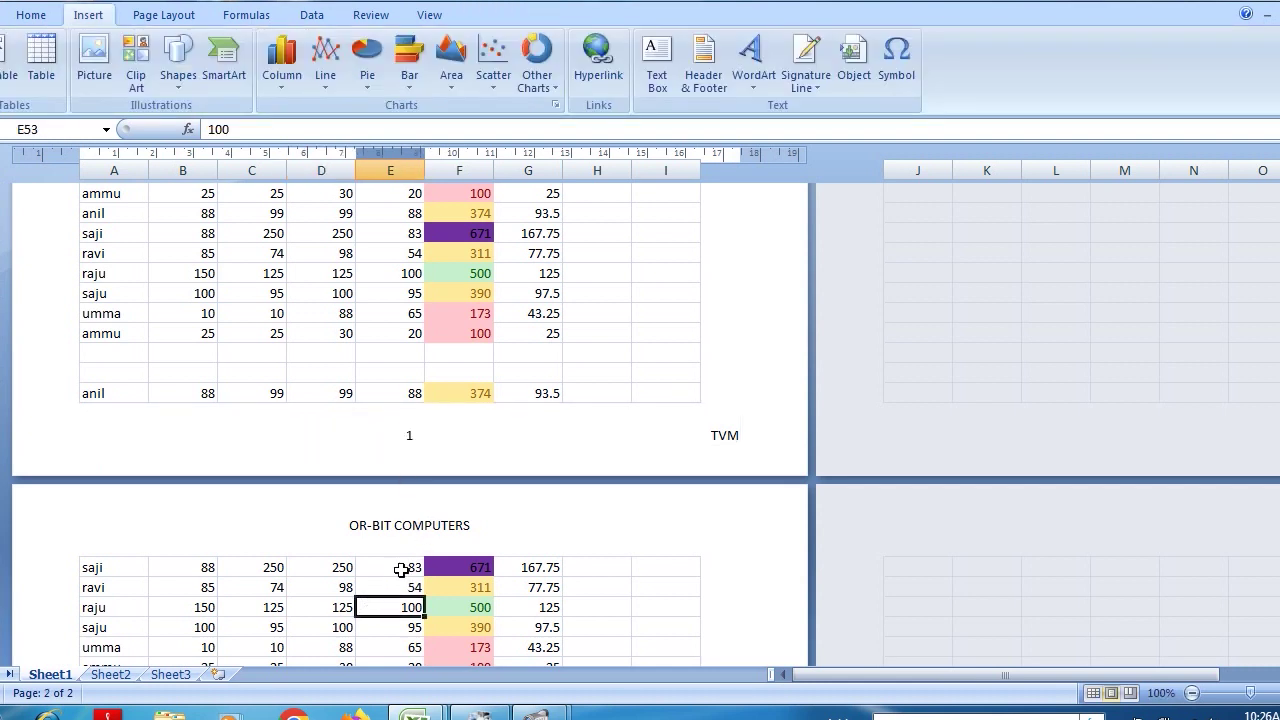
# Step: Enter HJ in cell D103 on the third page and check that page's footer number
pyautogui.scroll(-3, 359, 650)
pyautogui.scroll(-10, 359, 650)
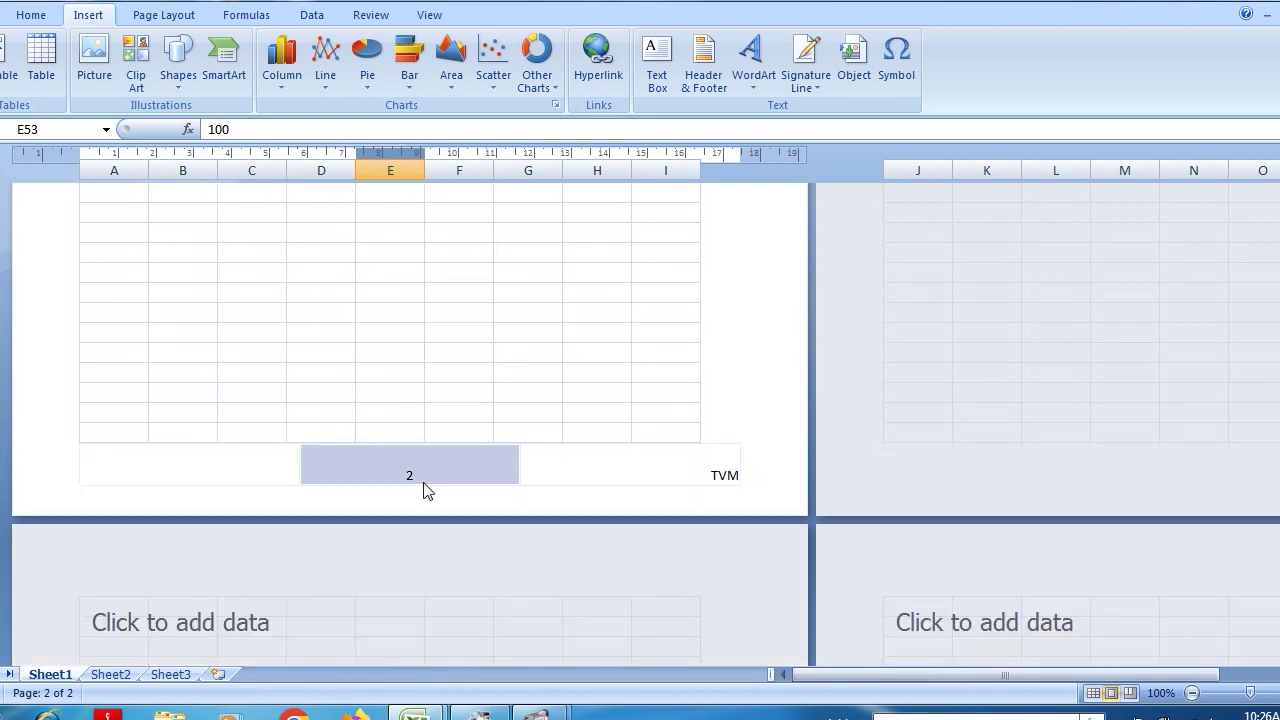
pyautogui.click(300, 648)
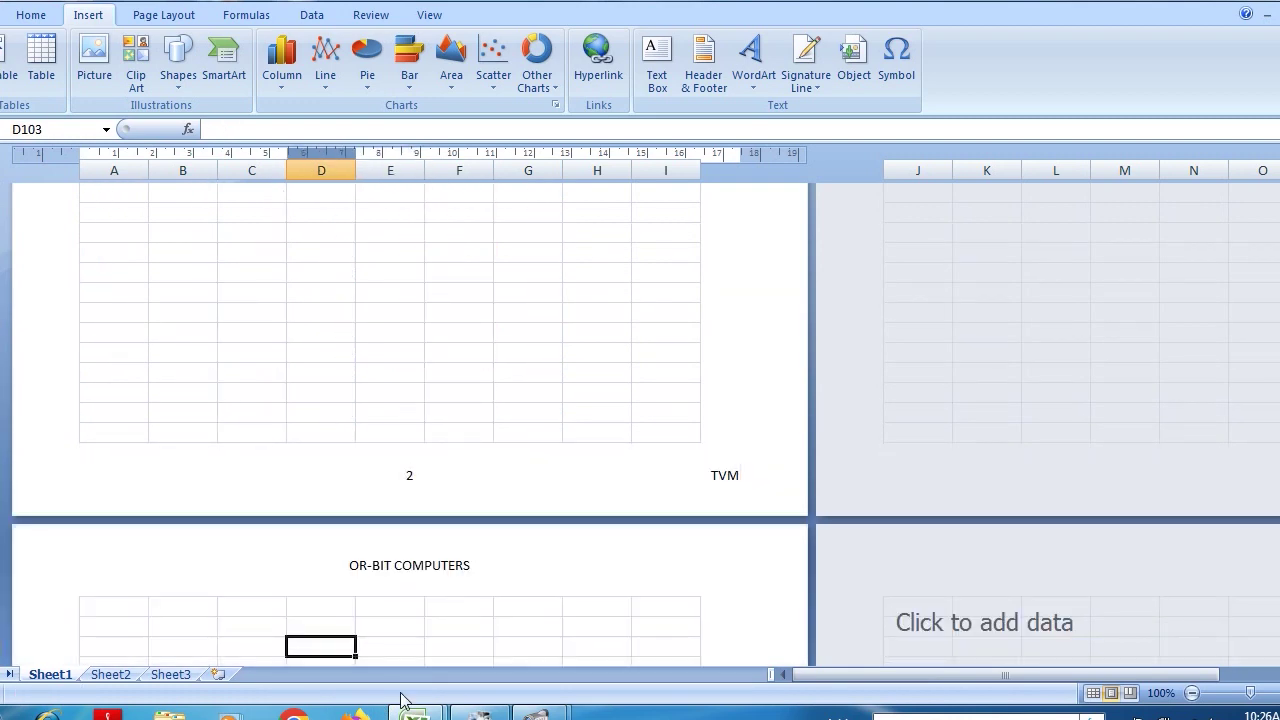
pyautogui.write('HJ')
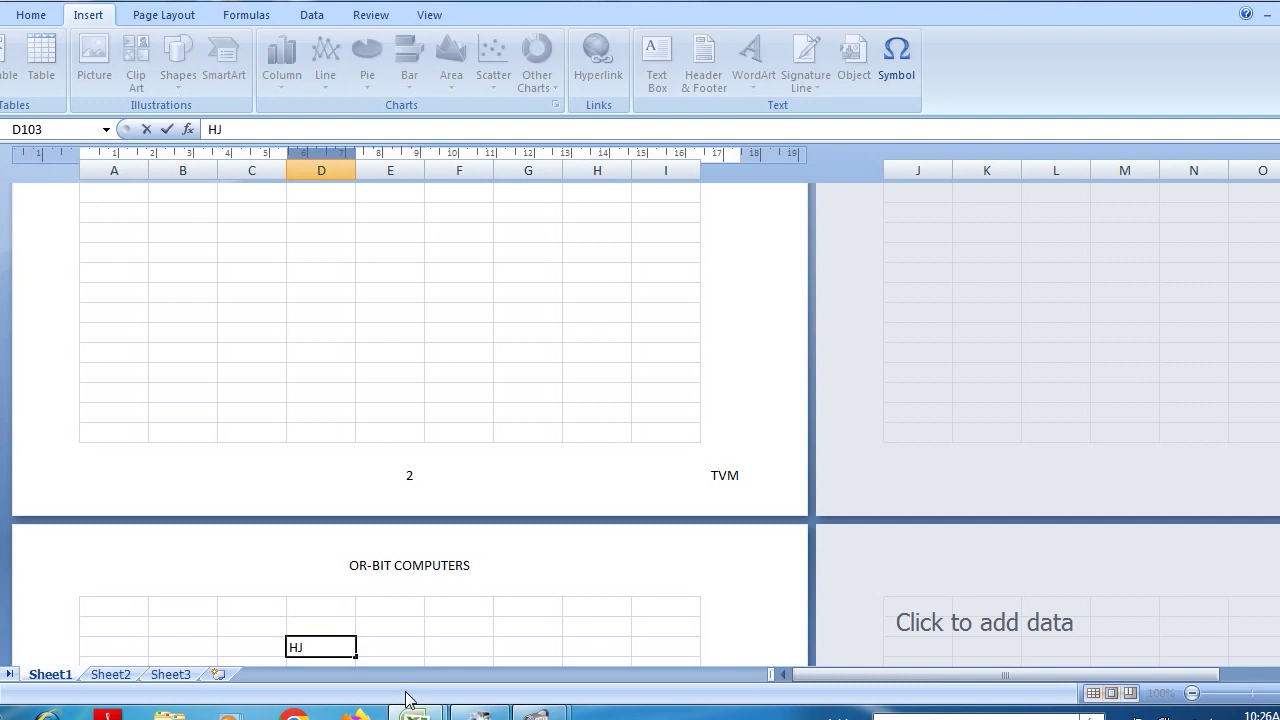
pyautogui.scroll(-15, 463, 569)
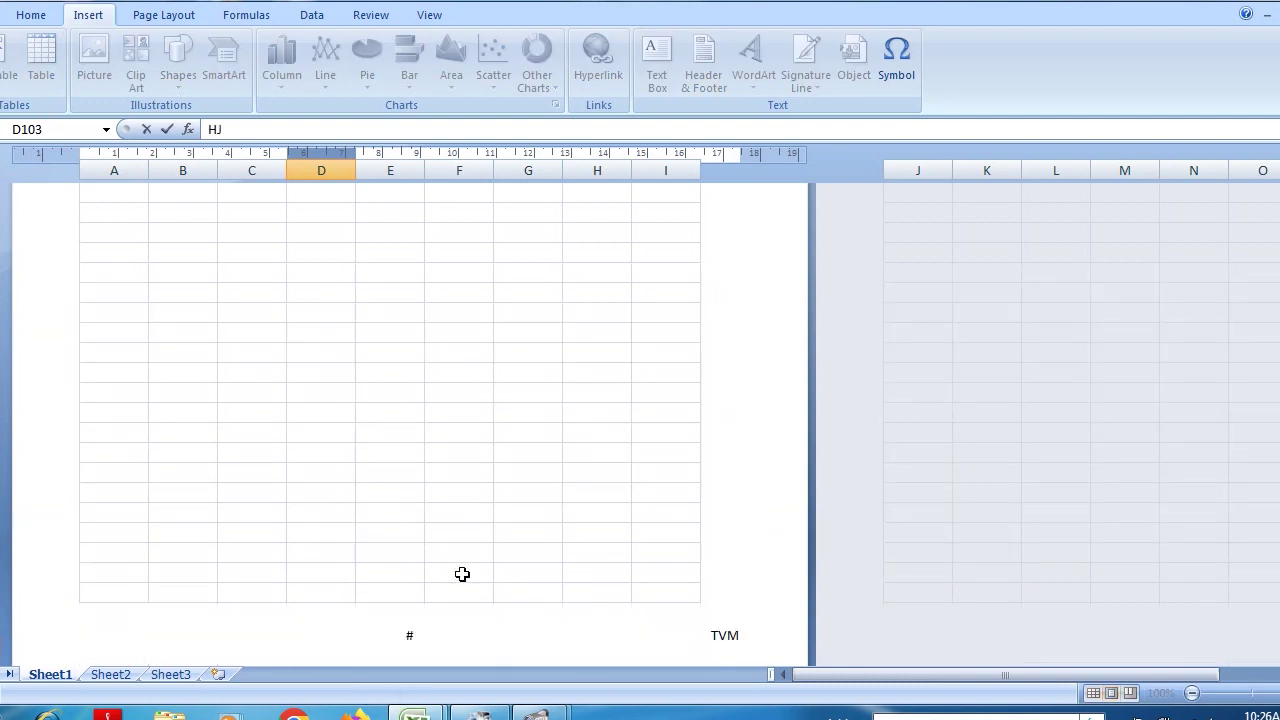
pyautogui.click(441, 561)
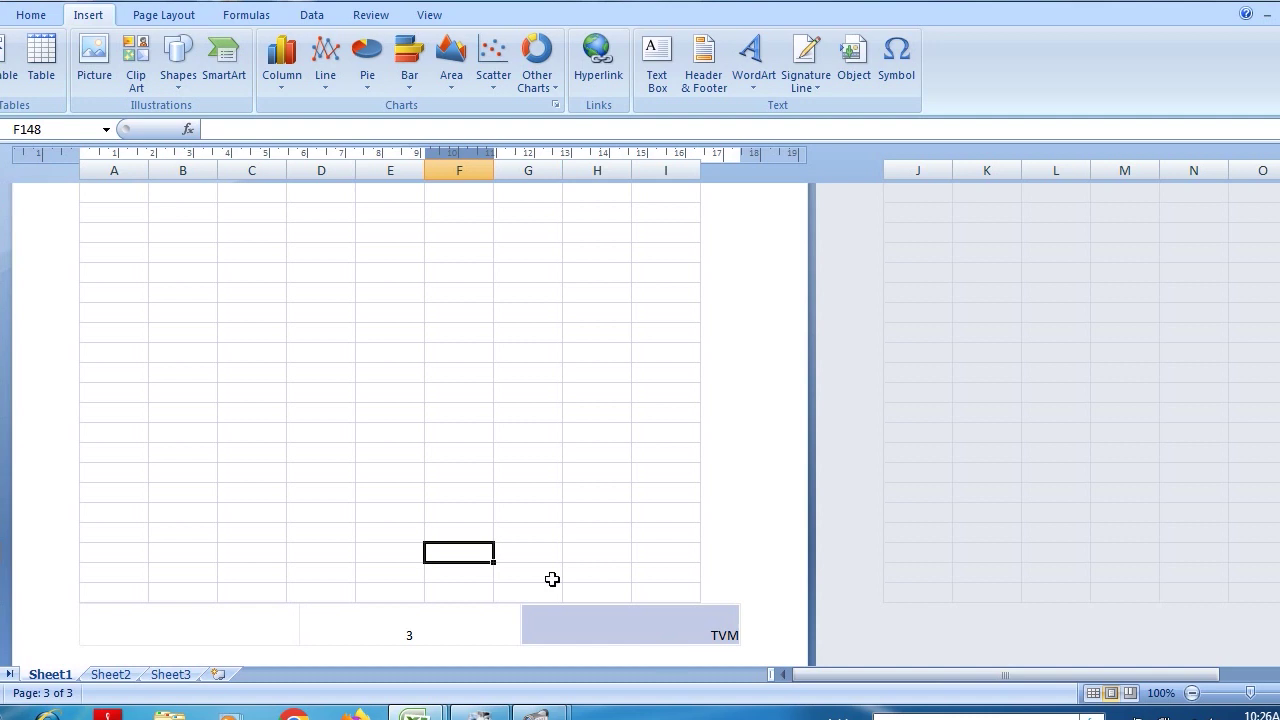
# Step: Delete the OR-BIT COMPUTERS text from the centre section of the header
pyautogui.scroll(2, 439, 506)
pyautogui.scroll(15, 439, 506)
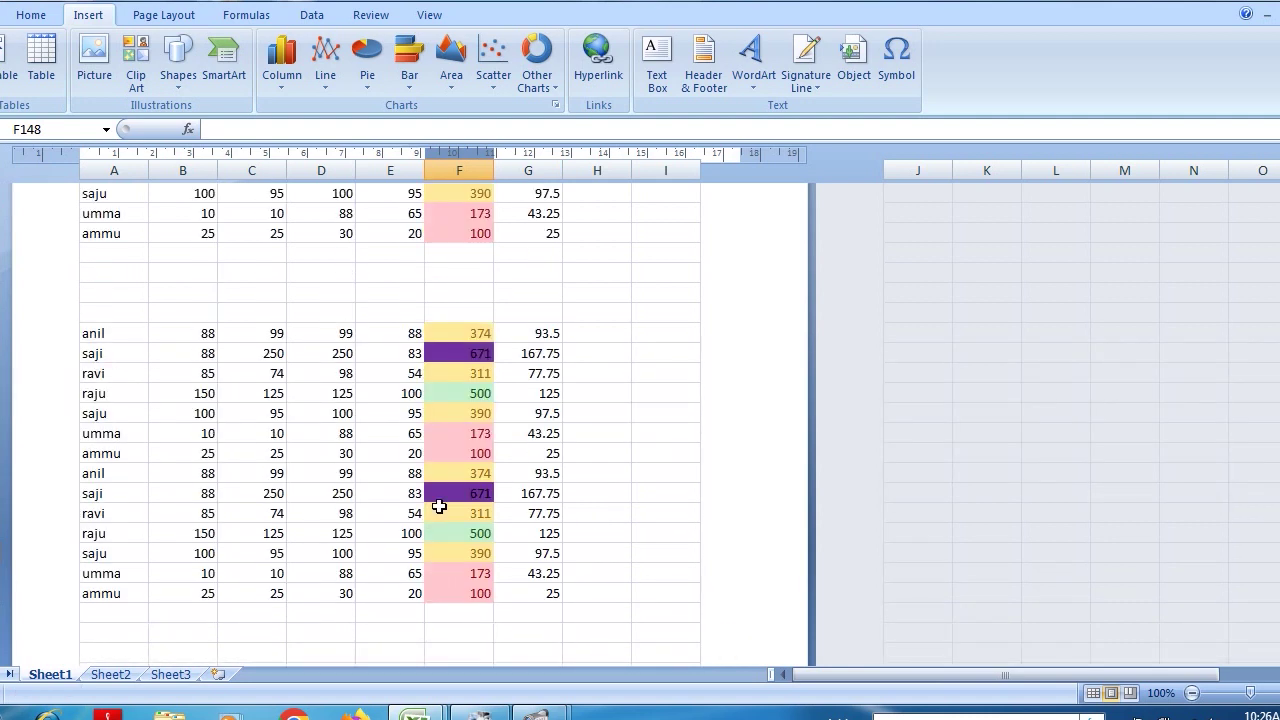
pyautogui.scroll(10, 439, 506)
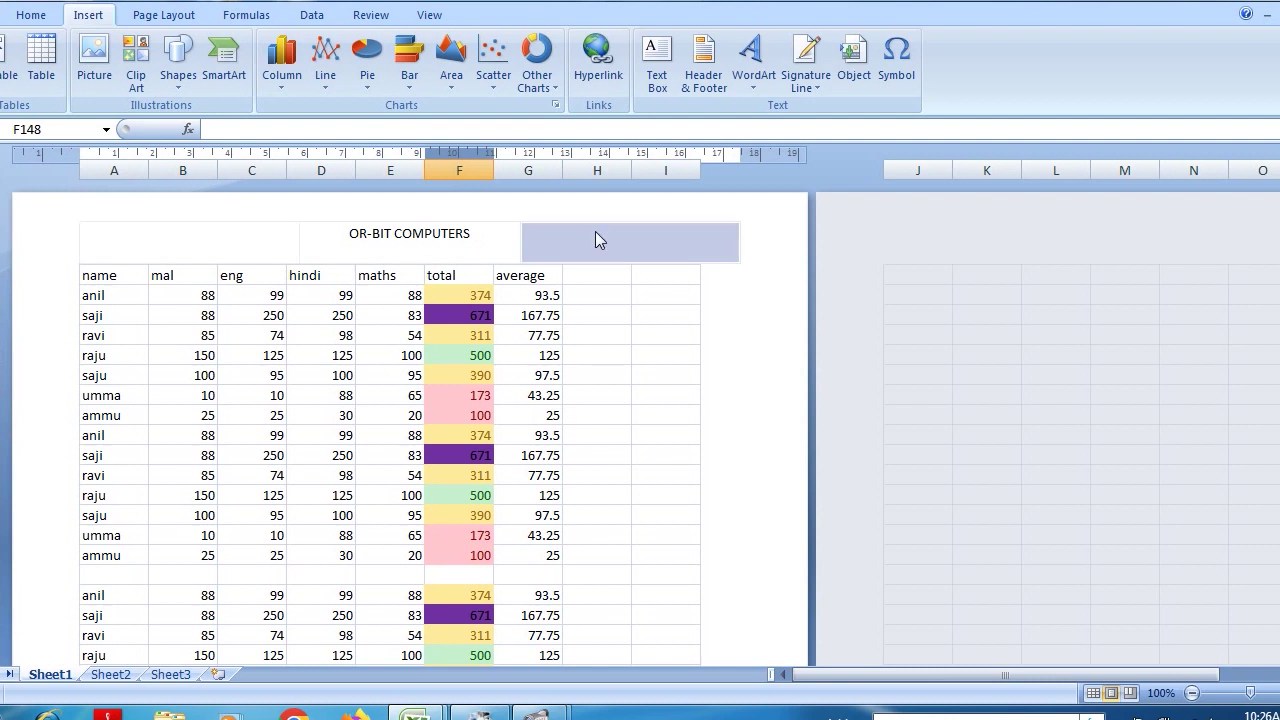
pyautogui.click(703, 62)
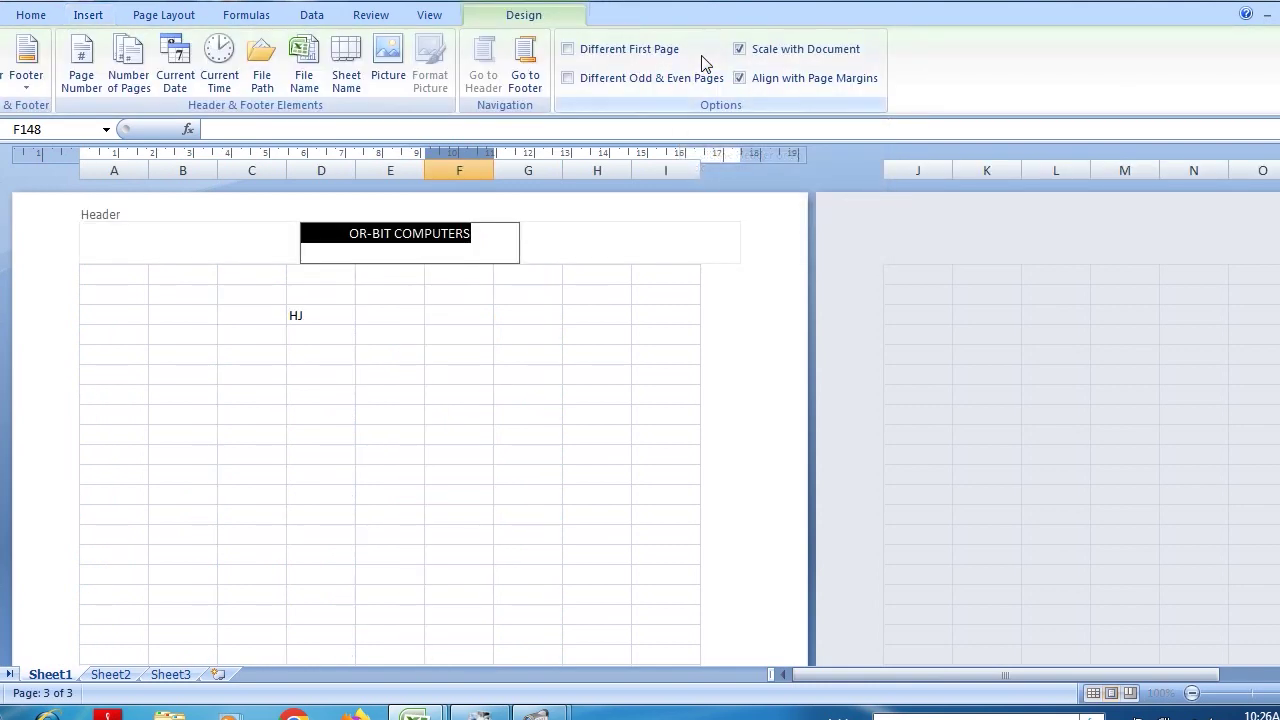
pyautogui.click(492, 242)
pyautogui.moveTo(492, 242); pyautogui.dragTo(266, 224)
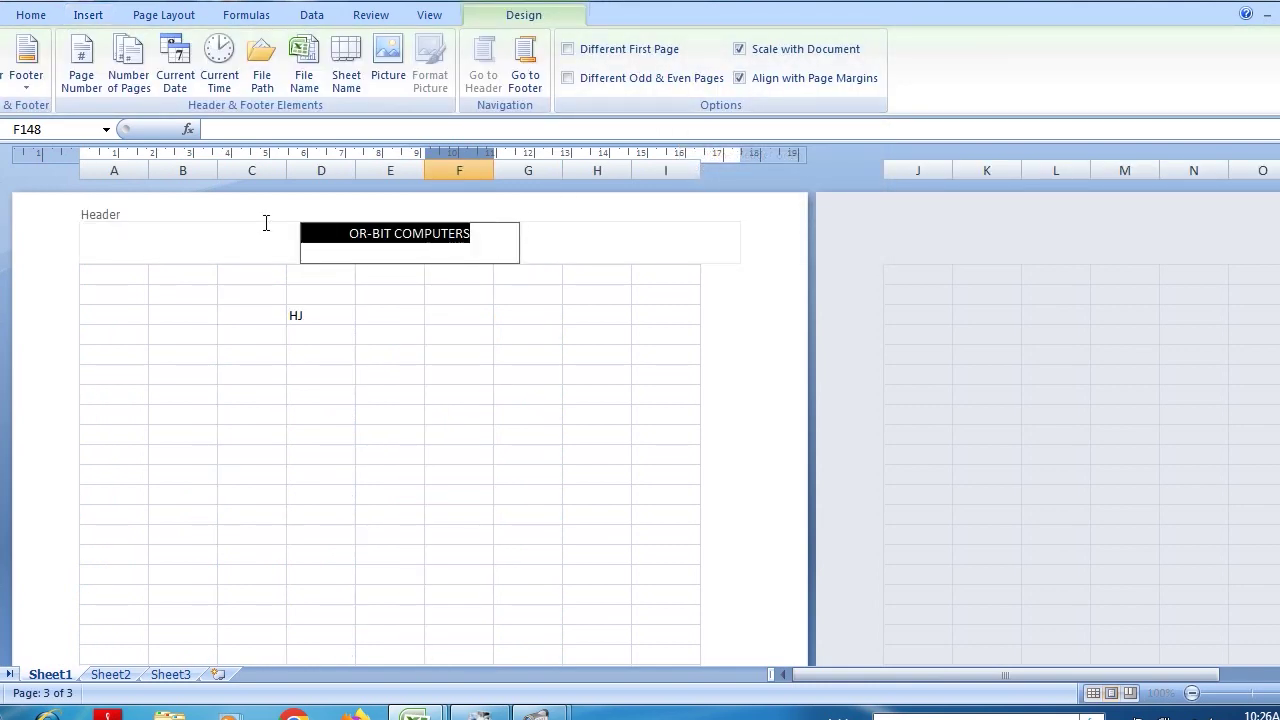
pyautogui.press('BackSpace')
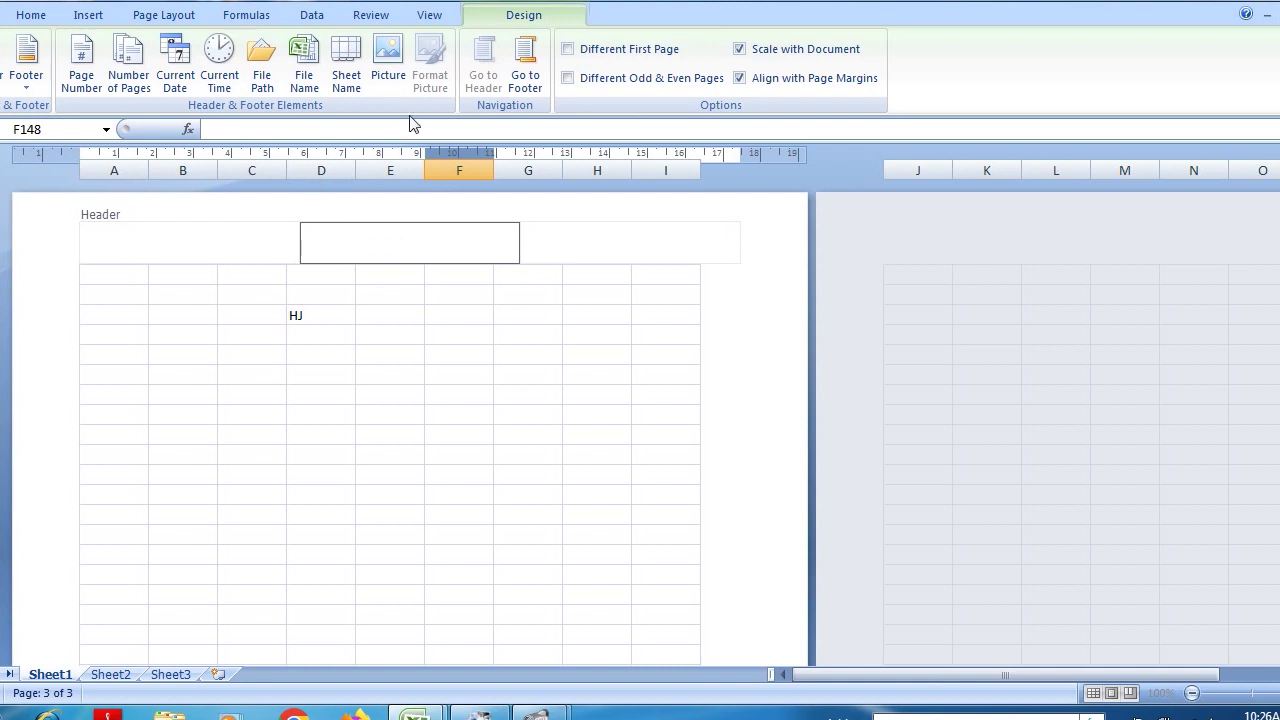
# Step: Delete the page number and the TVM text from the footer and return to the marks data on the first page
pyautogui.click(524, 65)
pyautogui.moveTo(443, 234); pyautogui.dragTo(293, 232)
pyautogui.press('Delete')
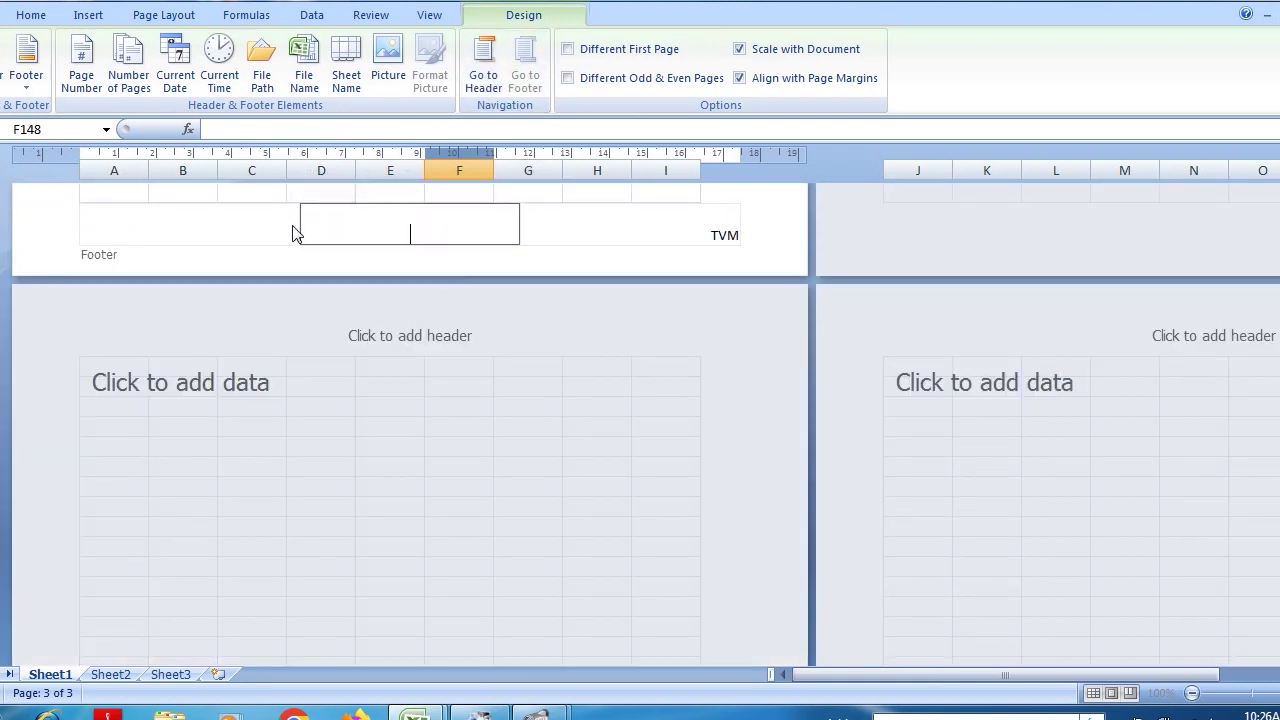
pyautogui.doubleClick(720, 233)
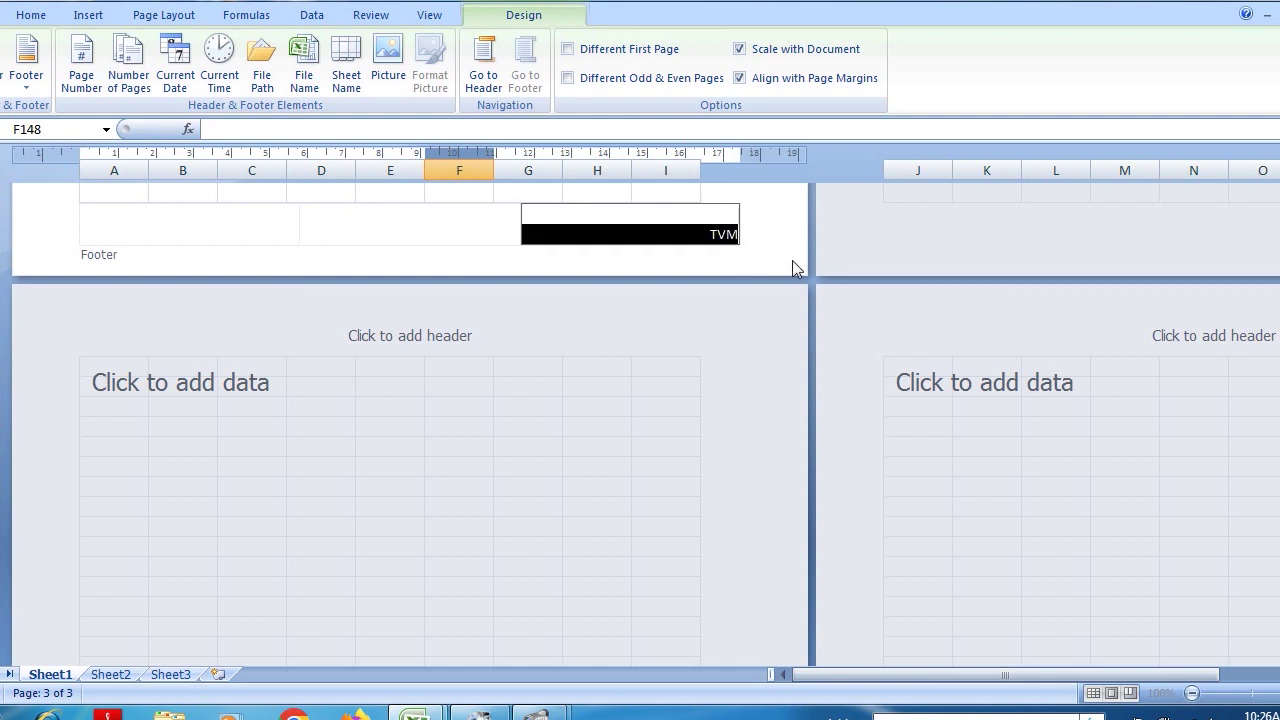
pyautogui.press('Delete')
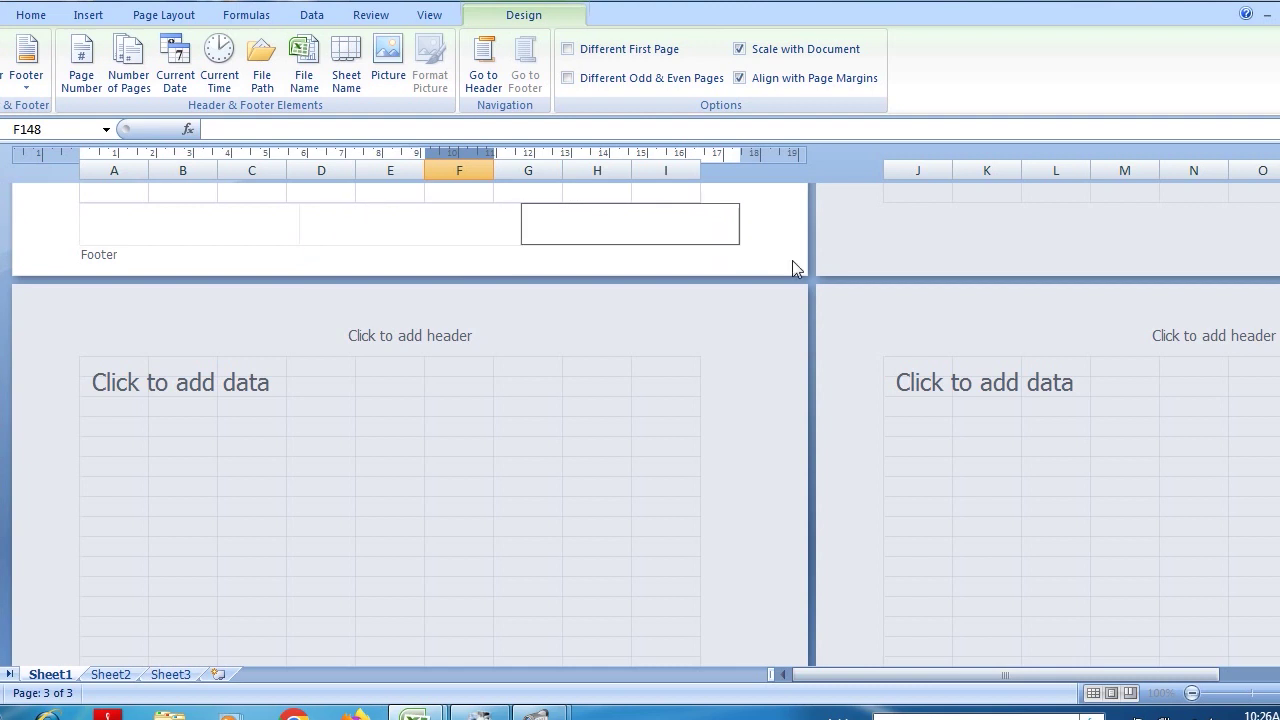
pyautogui.click(578, 192)
pyautogui.scroll(7, 578, 192)
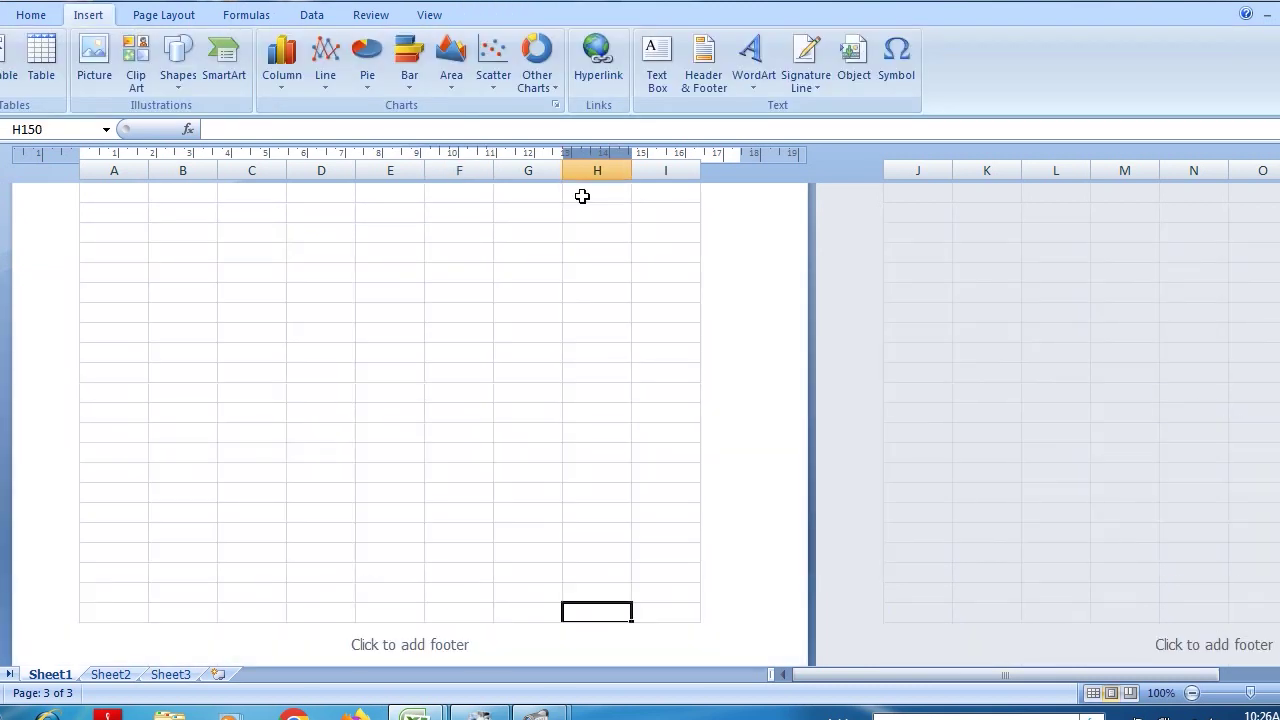
pyautogui.scroll(10, 582, 196)
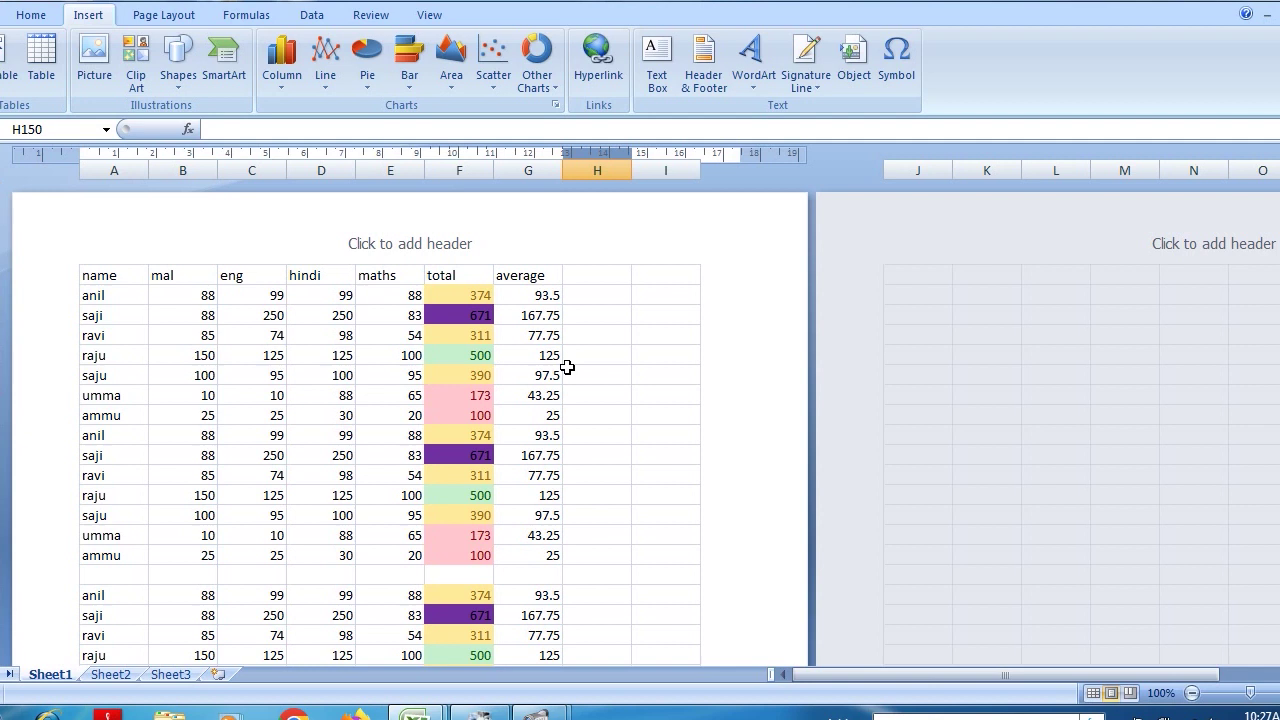
pyautogui.click(577, 354)
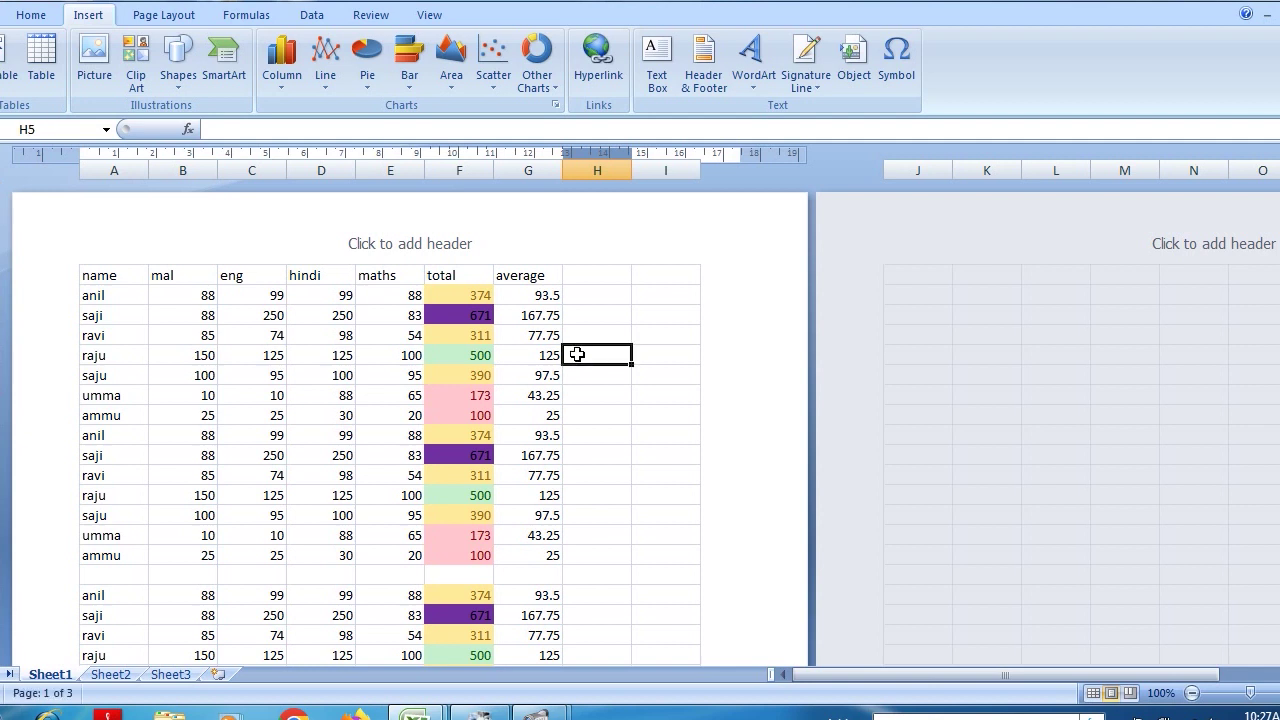